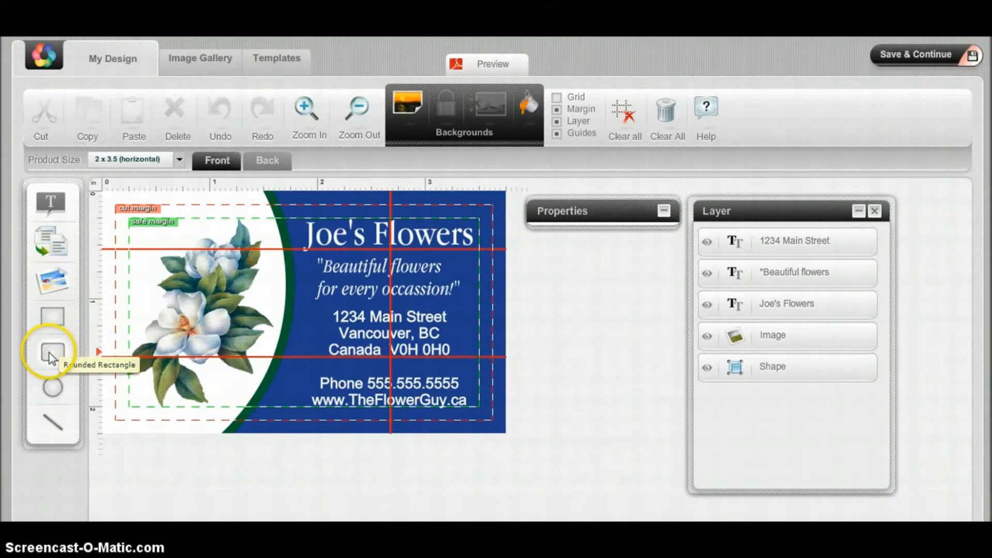
Switch the card between vertical and horizontal orientation, returning it to horizontal.
click(48, 247)
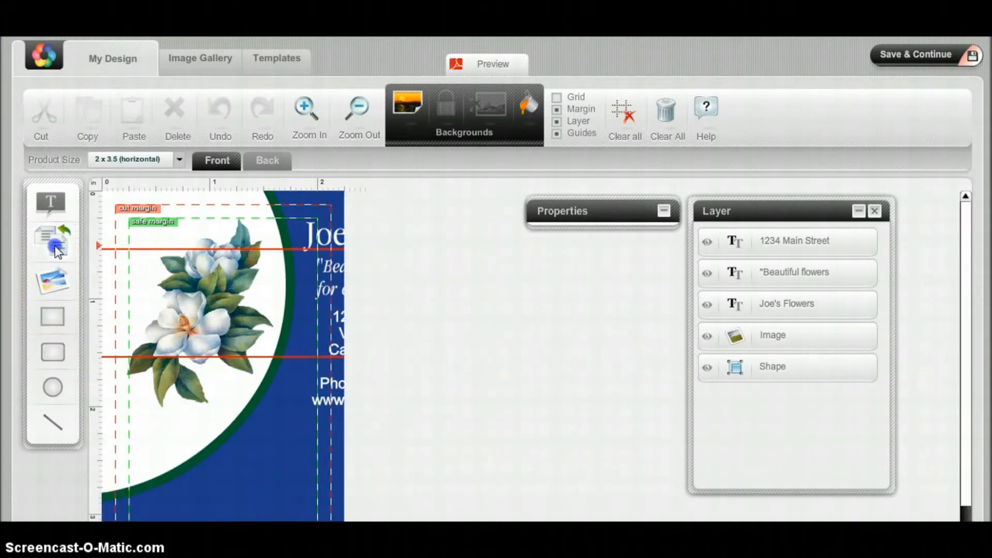
click(56, 248)
click(356, 110)
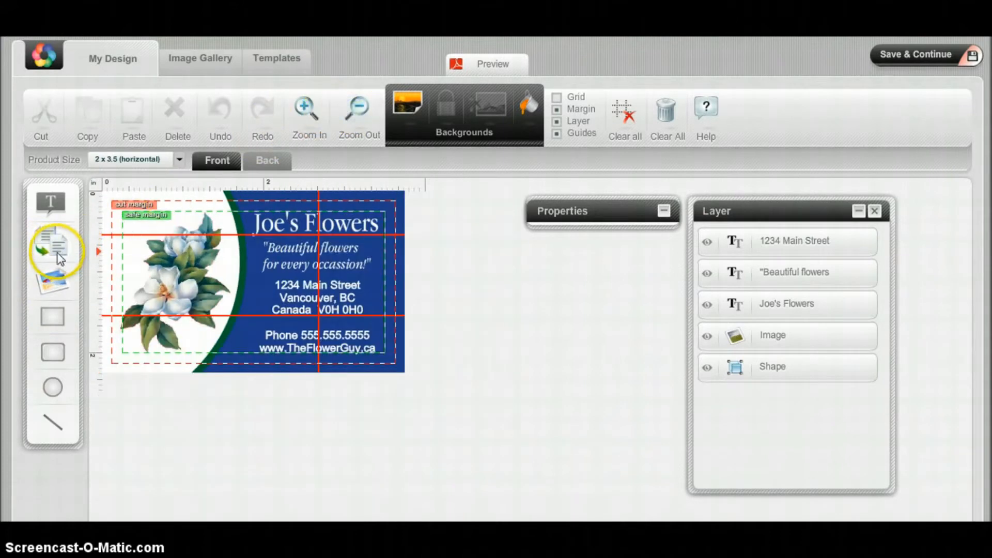
click(61, 260)
click(62, 258)
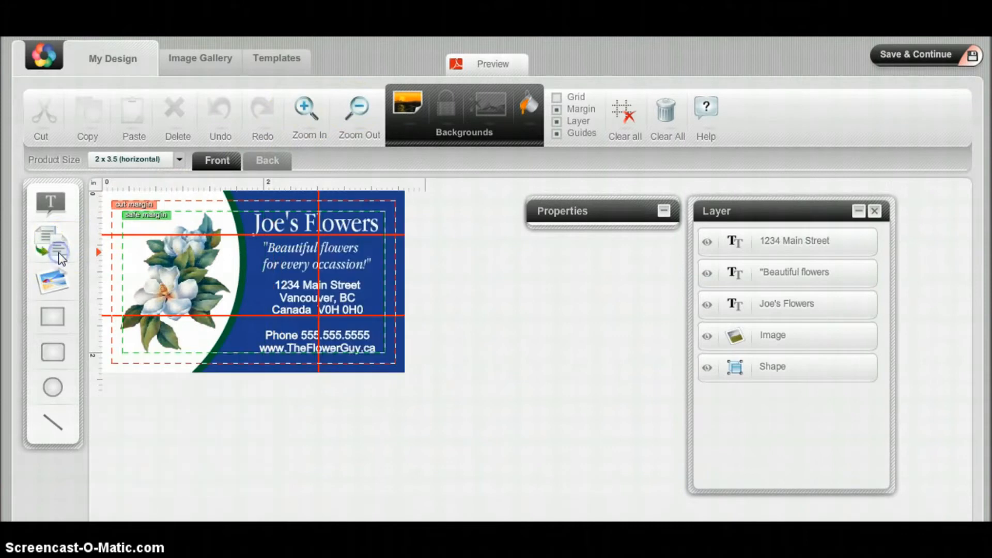
click(302, 111)
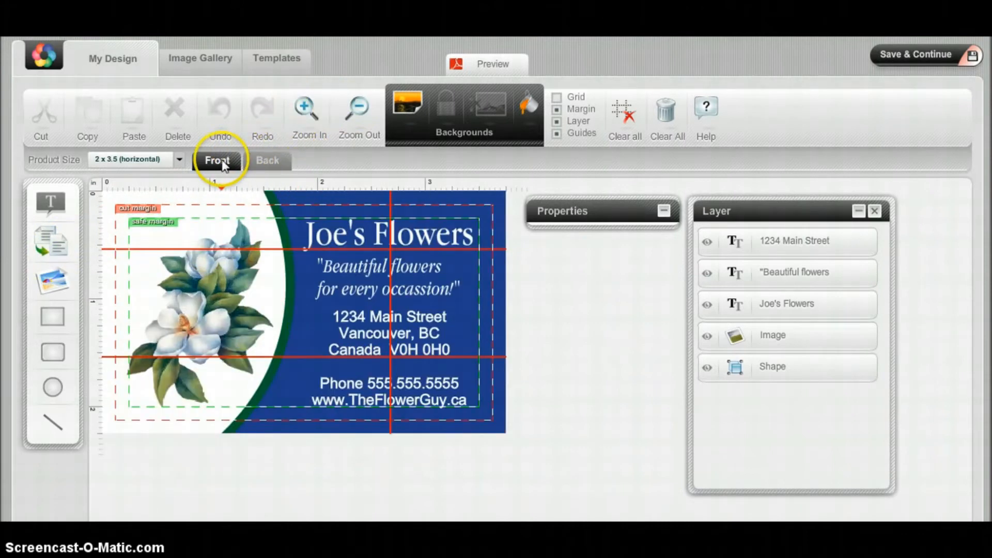
View the back side of the business card and return to the front side.
click(267, 163)
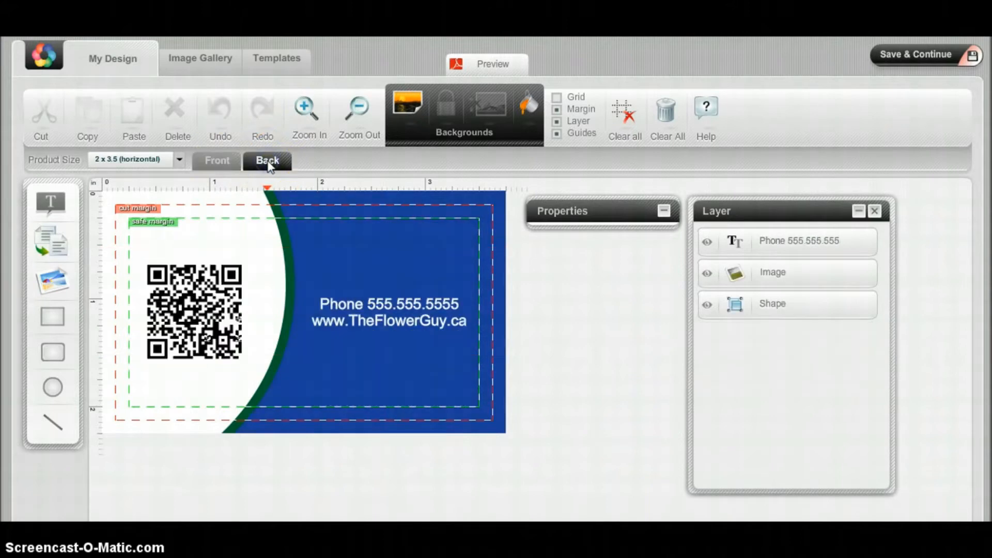
click(219, 163)
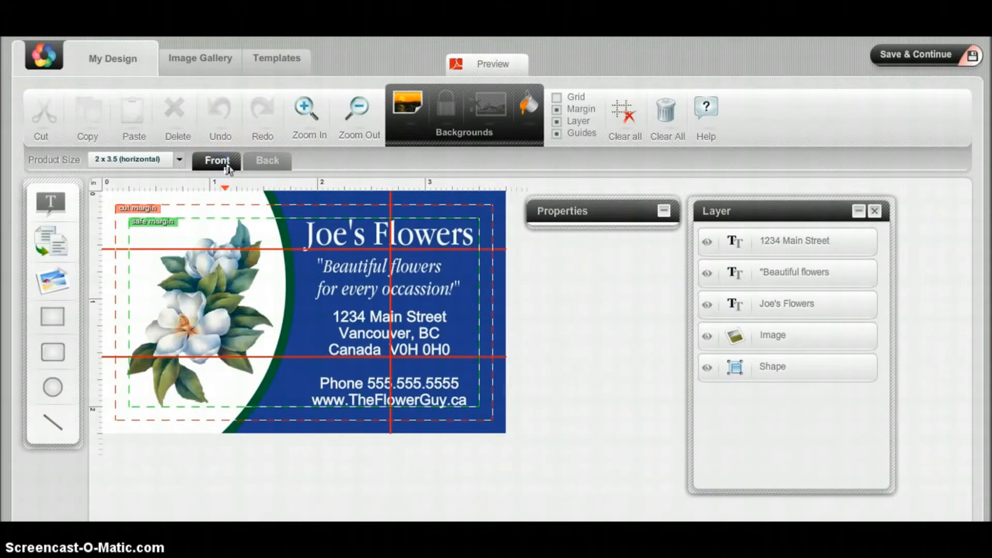
click(264, 161)
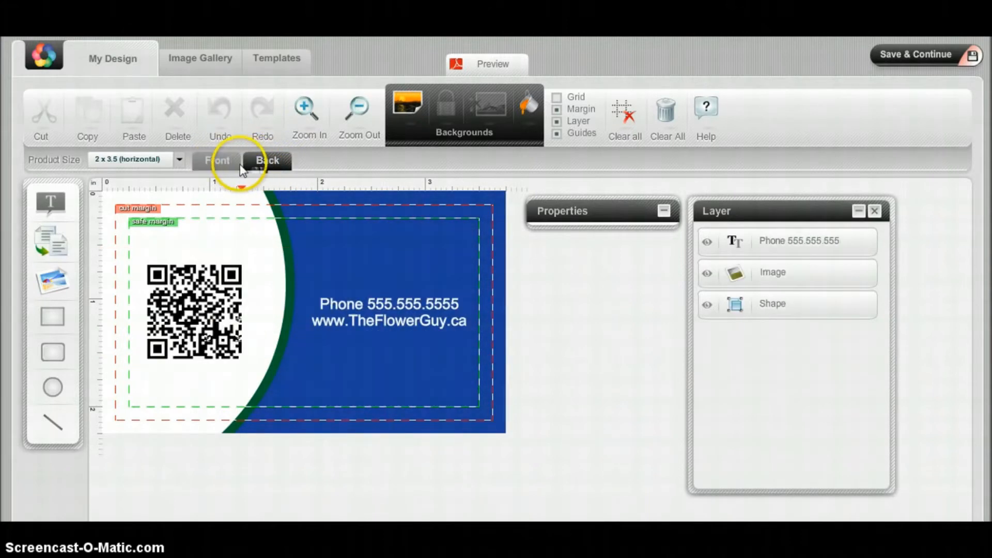
click(218, 163)
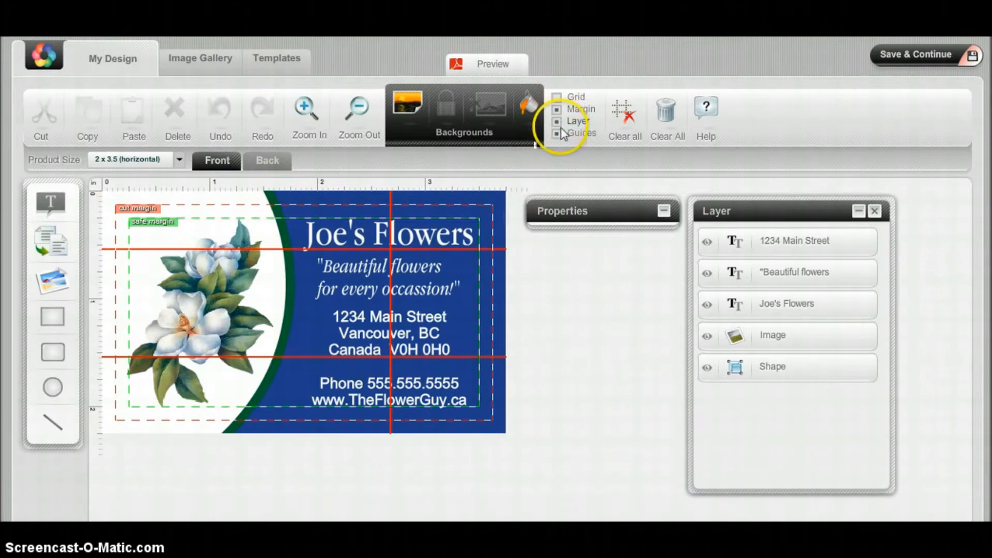
Turn on the grid overlay for the card design.
click(558, 99)
click(558, 98)
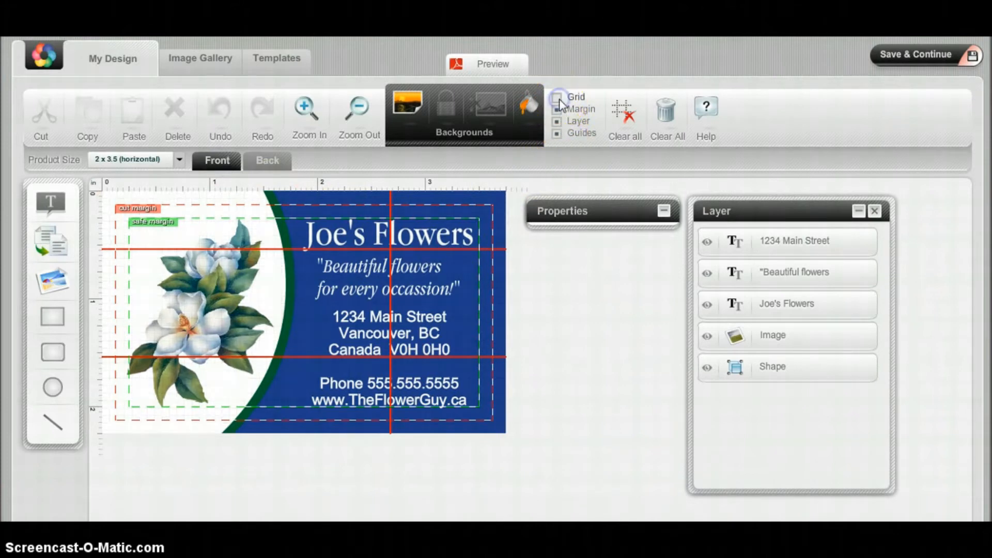
click(558, 98)
click(558, 99)
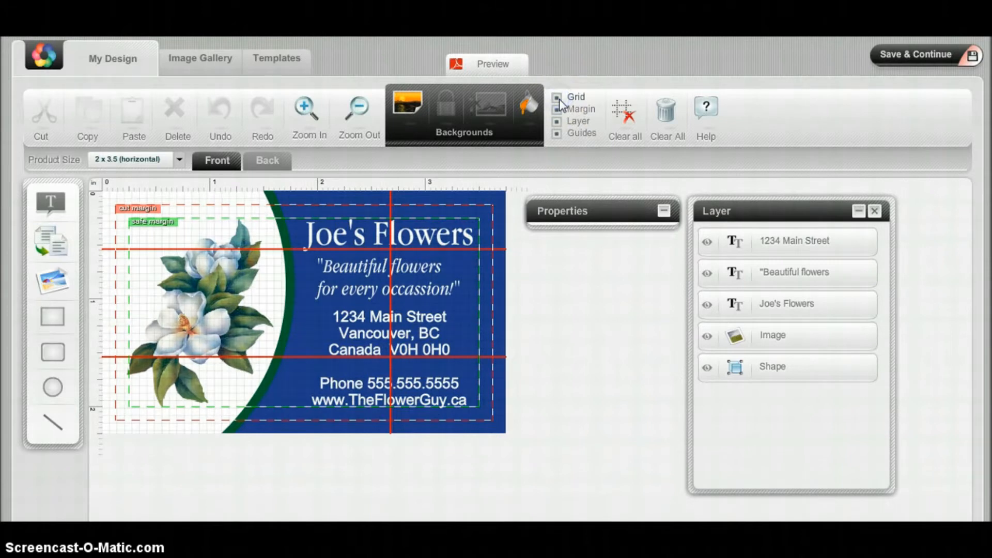
click(558, 98)
click(558, 98)
Toggle the margin lines and the layer list off and back on.
click(557, 108)
click(556, 110)
click(556, 111)
click(556, 110)
click(556, 111)
click(556, 110)
click(557, 122)
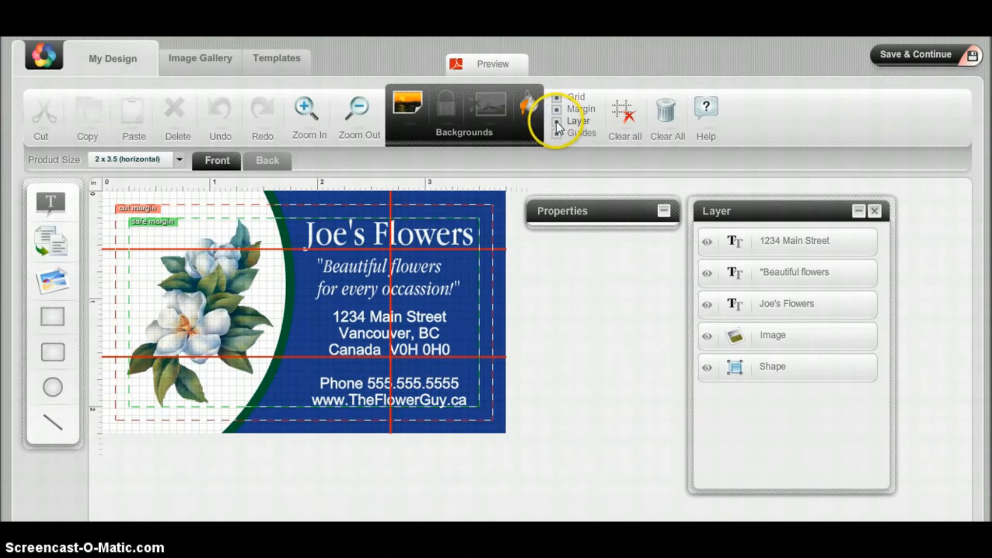
click(556, 123)
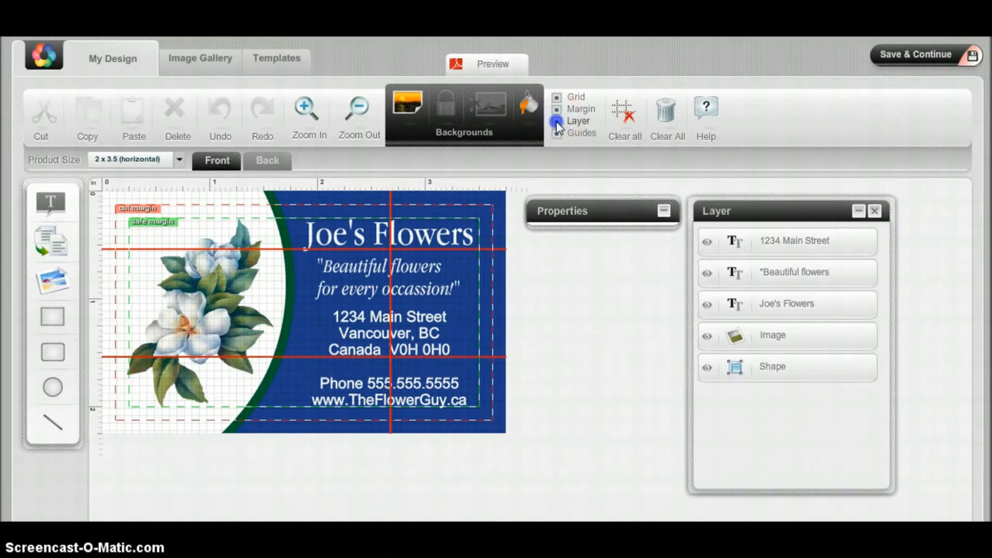
click(556, 122)
click(557, 122)
Add a vertical guide at about 1.8 inches on the card and hide all guides.
mouse_move(98, 323)
mouse_down()
mouse_move(311, 264)
mouse_move(298, 262)
mouse_up()
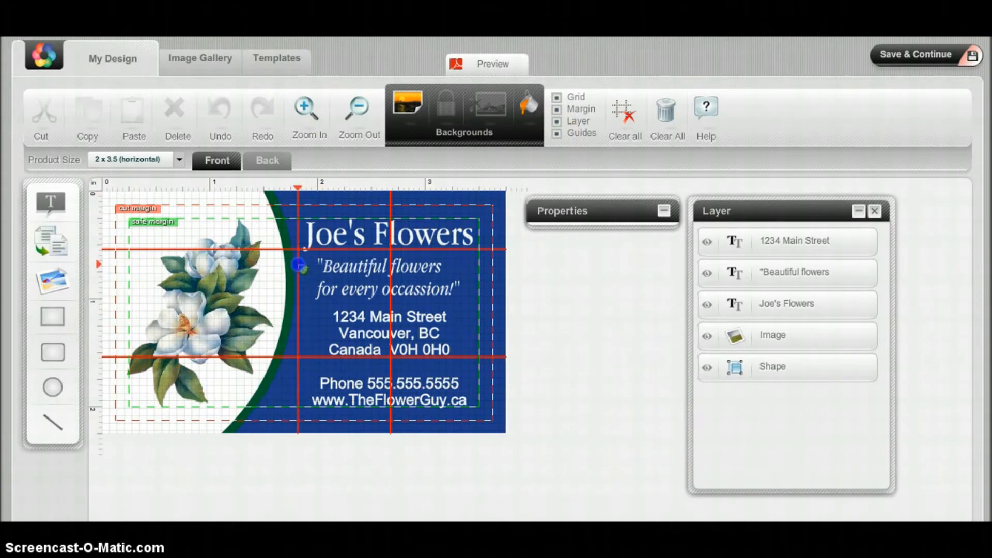
click(557, 135)
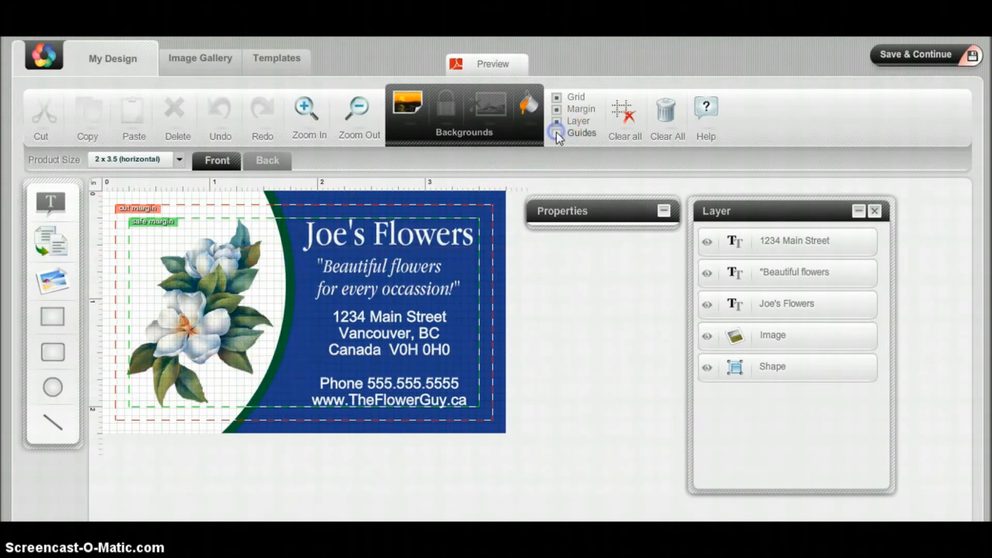
click(557, 136)
click(557, 135)
click(557, 135)
click(556, 134)
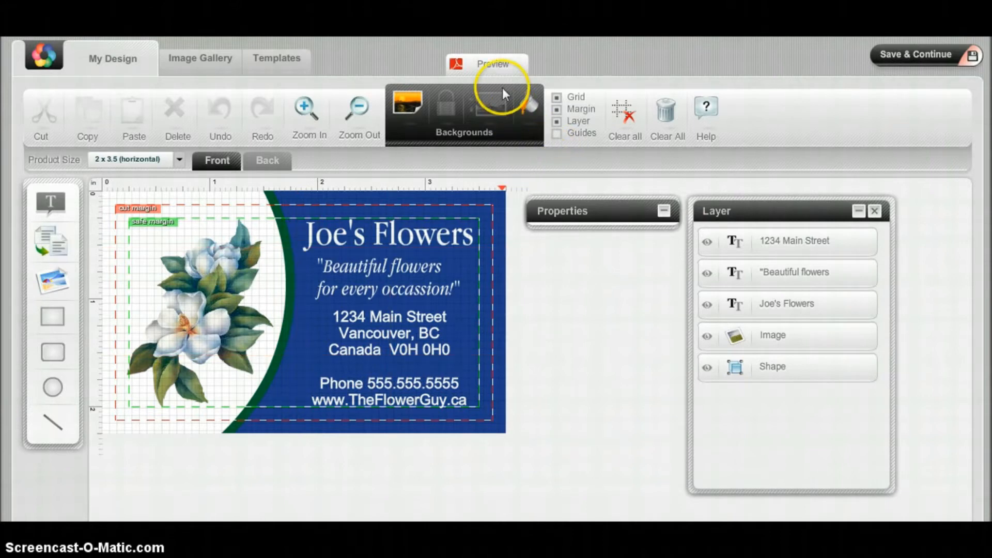
Open the design's PDF preview in Adobe Acrobat and examine the front and back pages of the card.
click(495, 67)
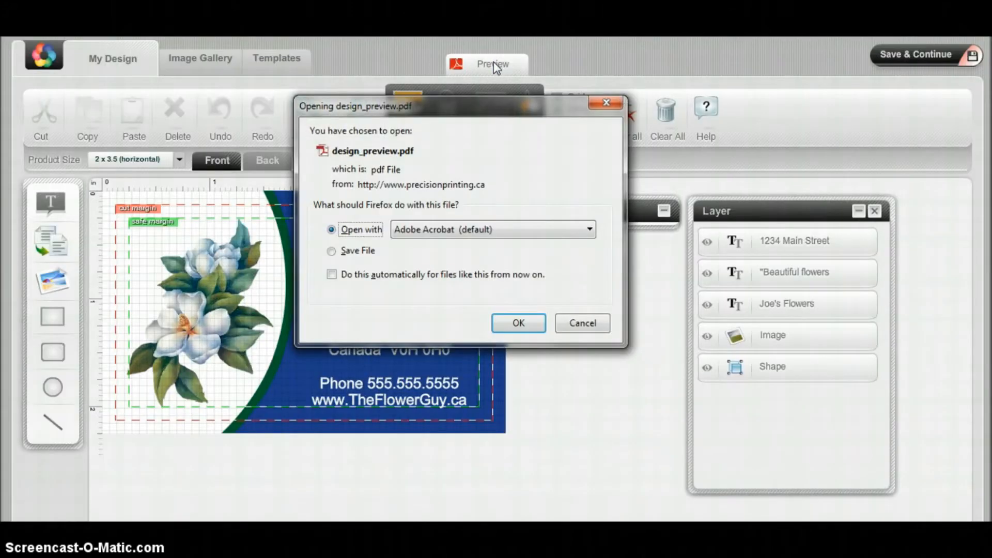
click(520, 325)
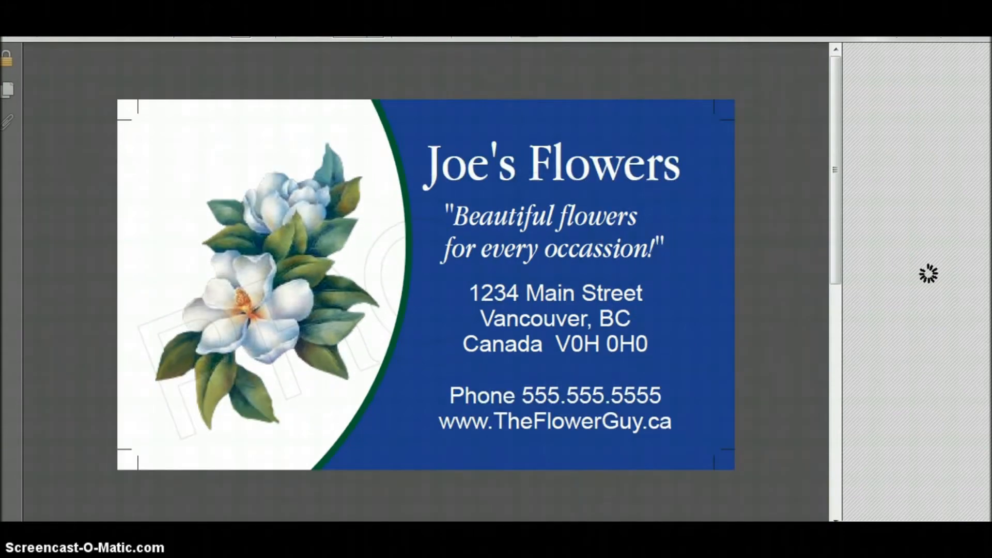
scroll(425, 284, down, 1)
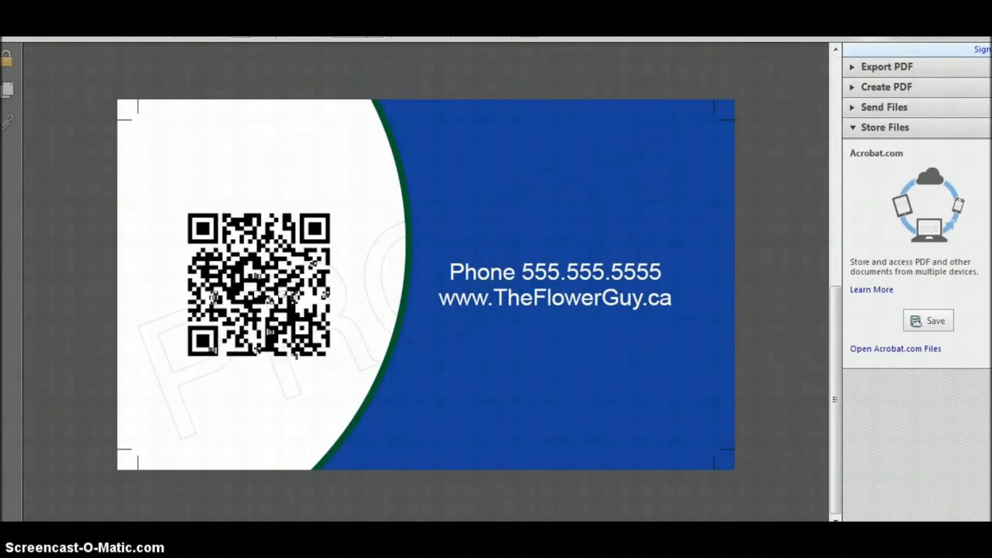
scroll(425, 284, up, 1)
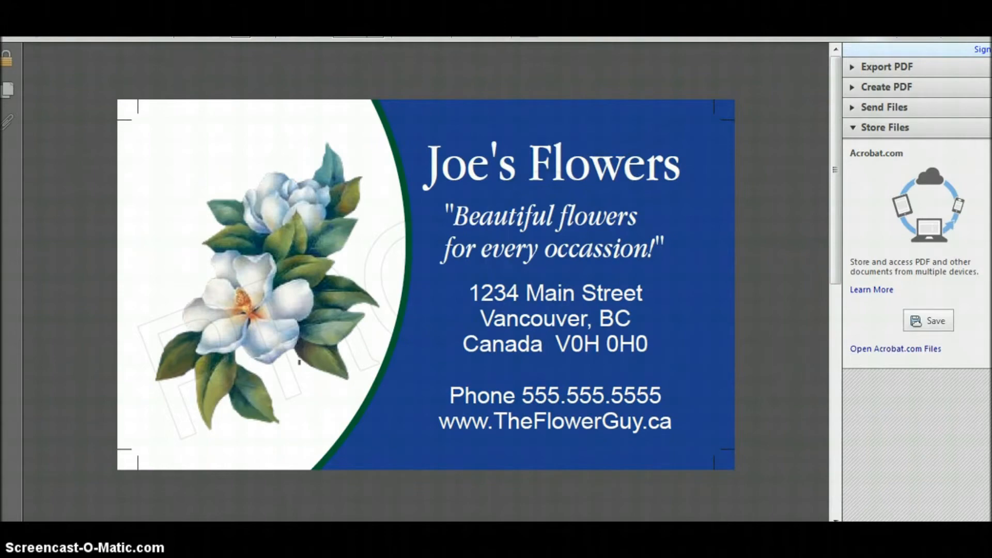
scroll(299, 361, down, 1)
scroll(299, 362, up, 1)
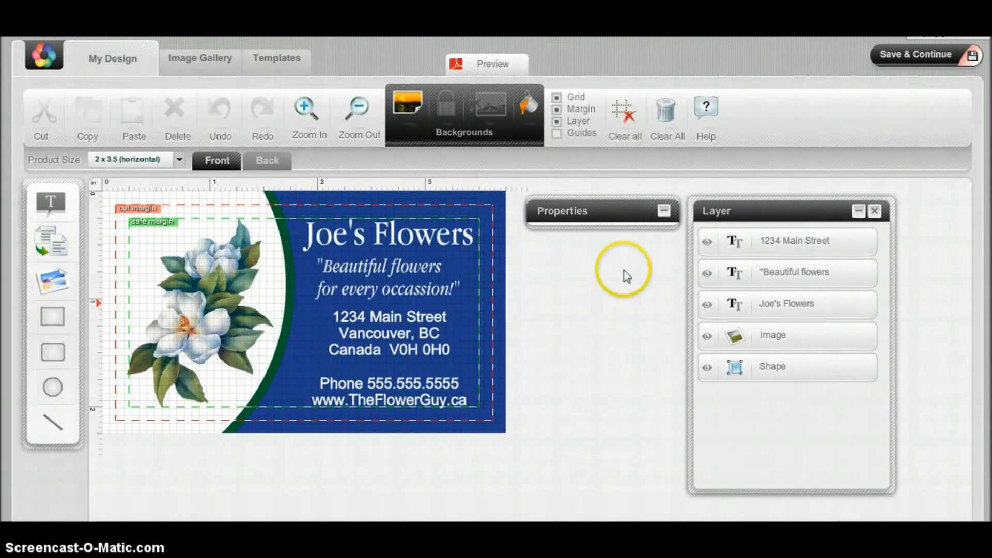
Save the design under the name Business Card v3 and continue to the product order page.
click(901, 61)
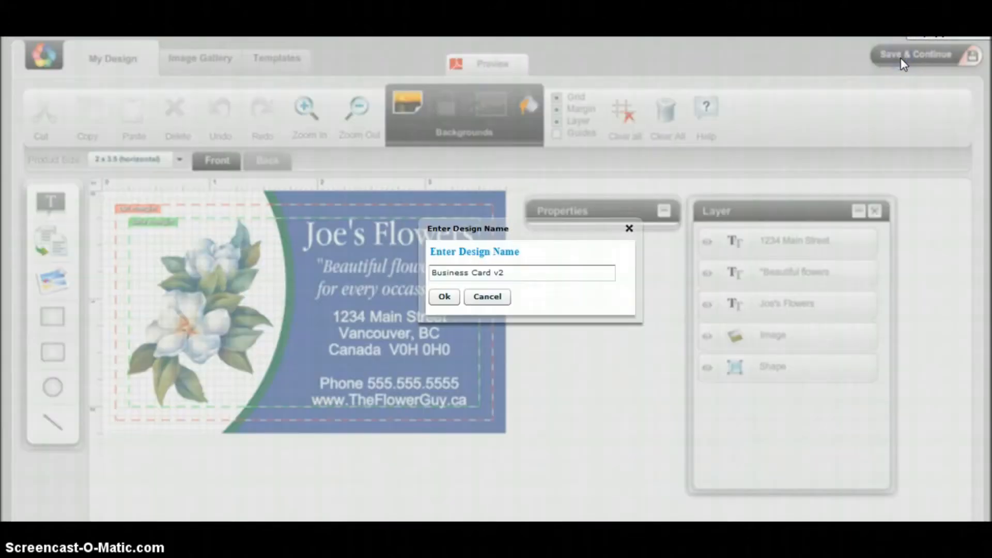
click(516, 273)
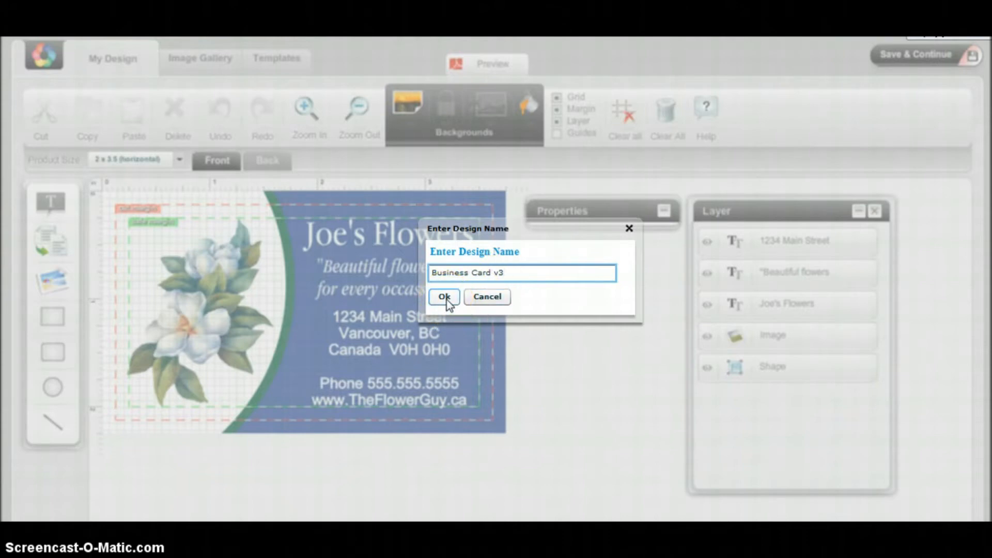
click(496, 273)
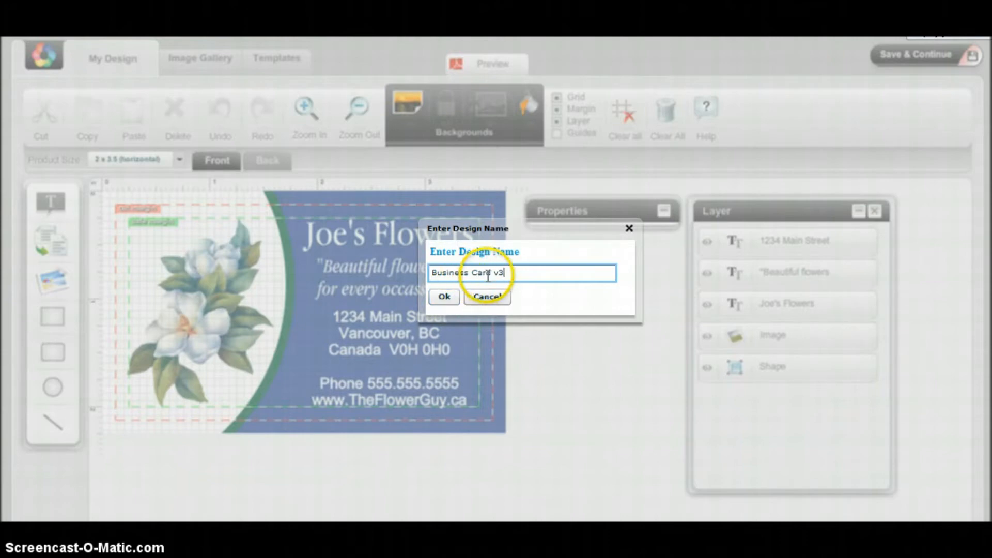
click(449, 298)
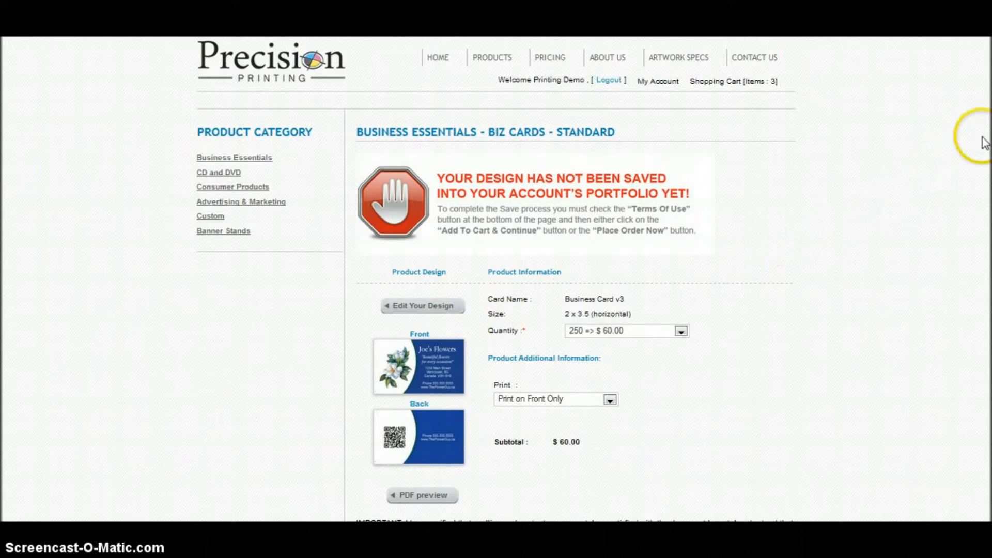
Agree to the Terms of Use and save the design to the account's portfolio.
scroll(495, 279, down, 3)
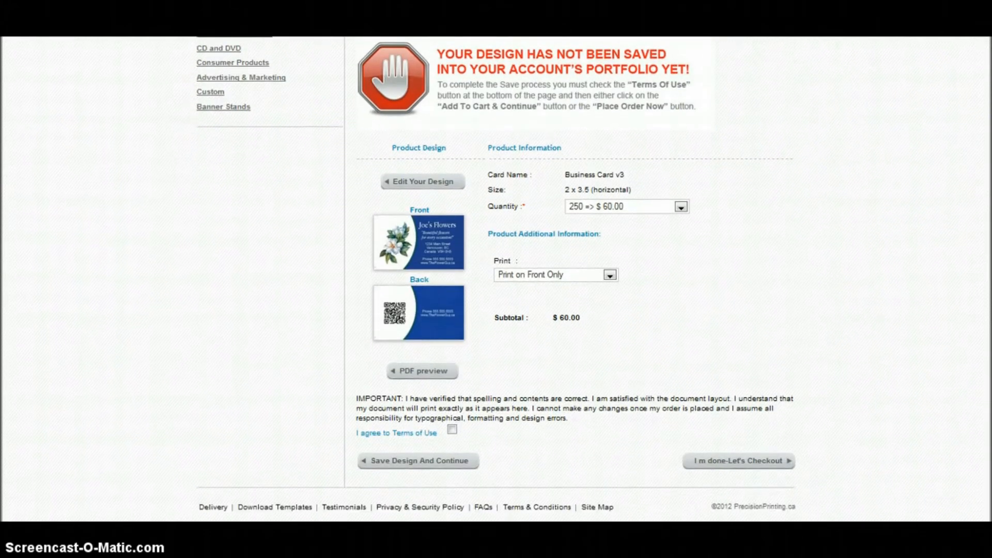
click(452, 430)
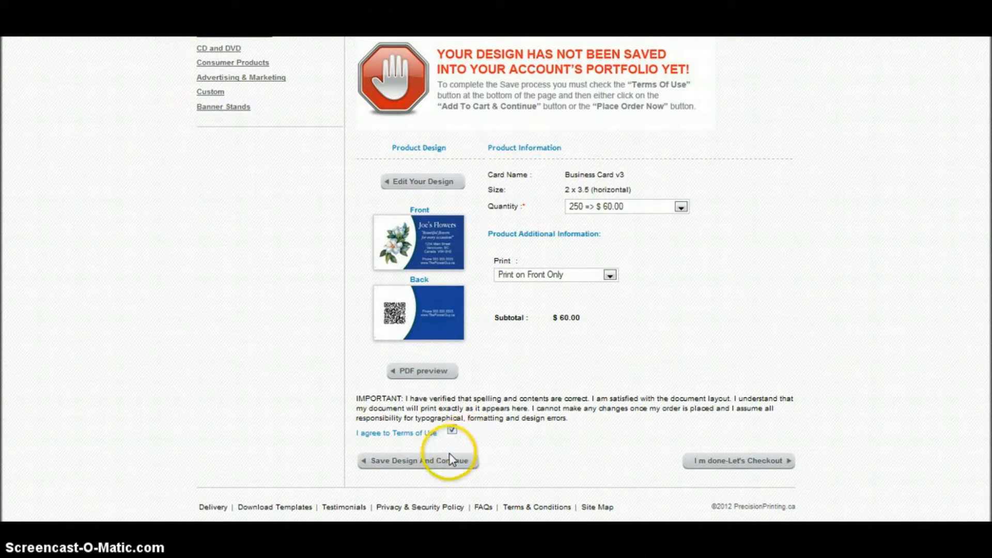
click(446, 466)
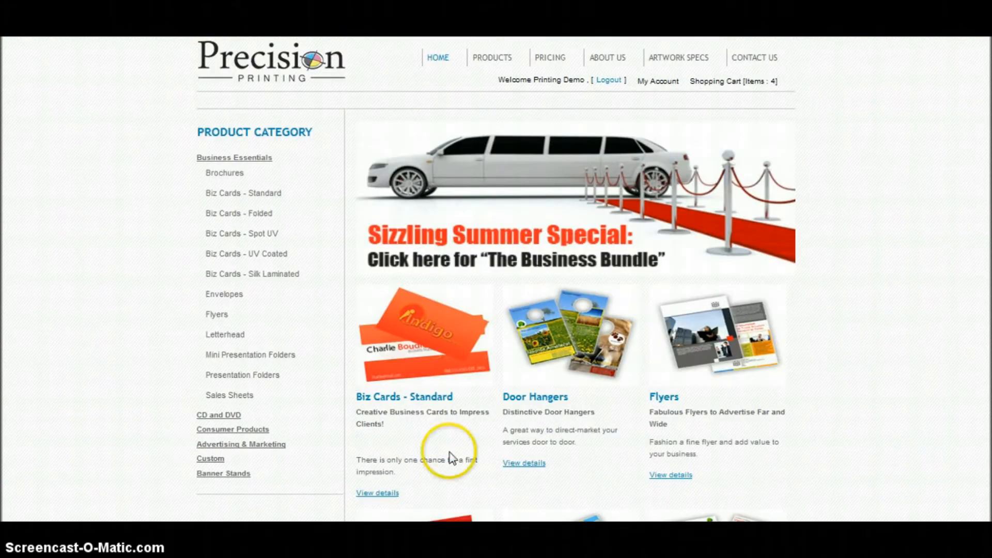
Open the portfolio of created designs in the account area.
click(659, 83)
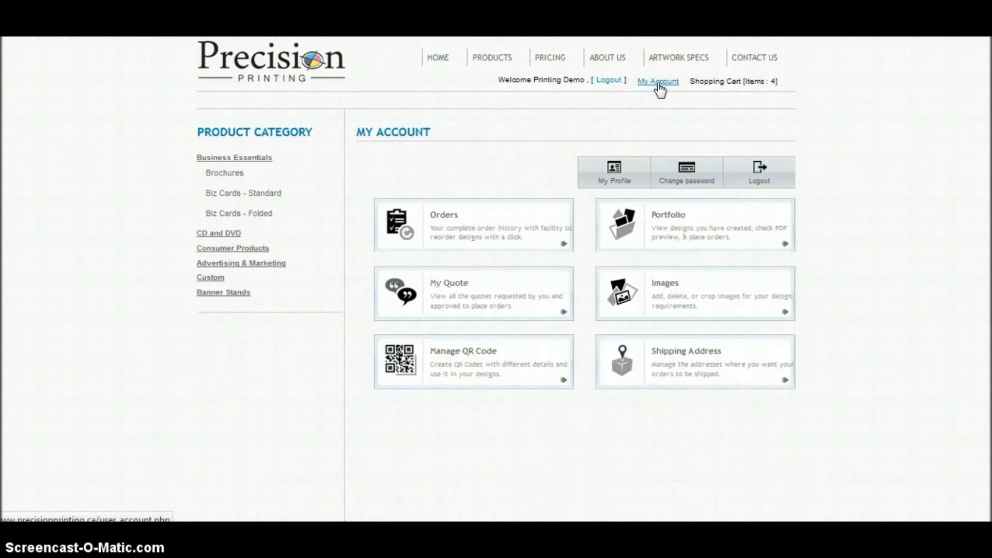
click(685, 221)
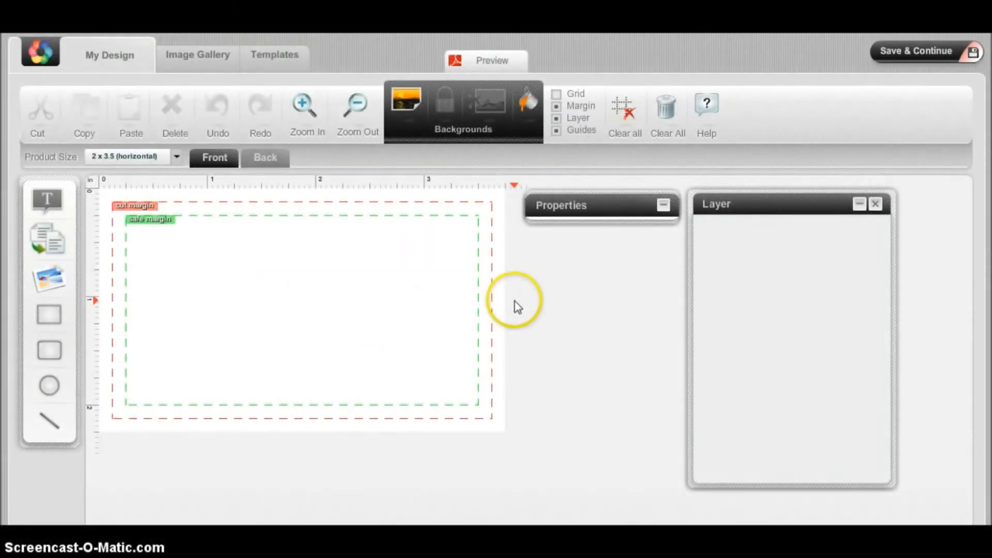
Fill the blank card's background with dark blue and draw a circle about 138 wide by 139 high on it.
click(527, 101)
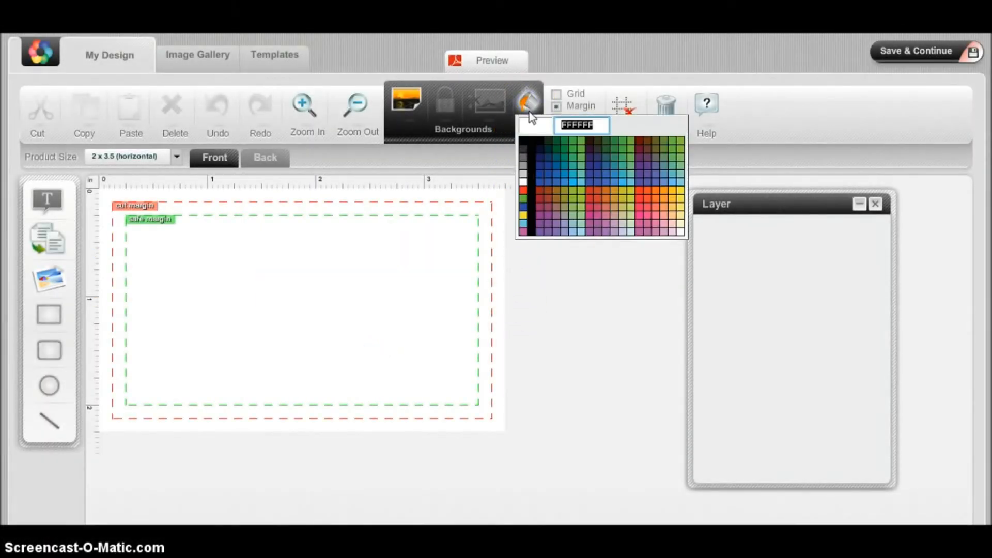
click(540, 171)
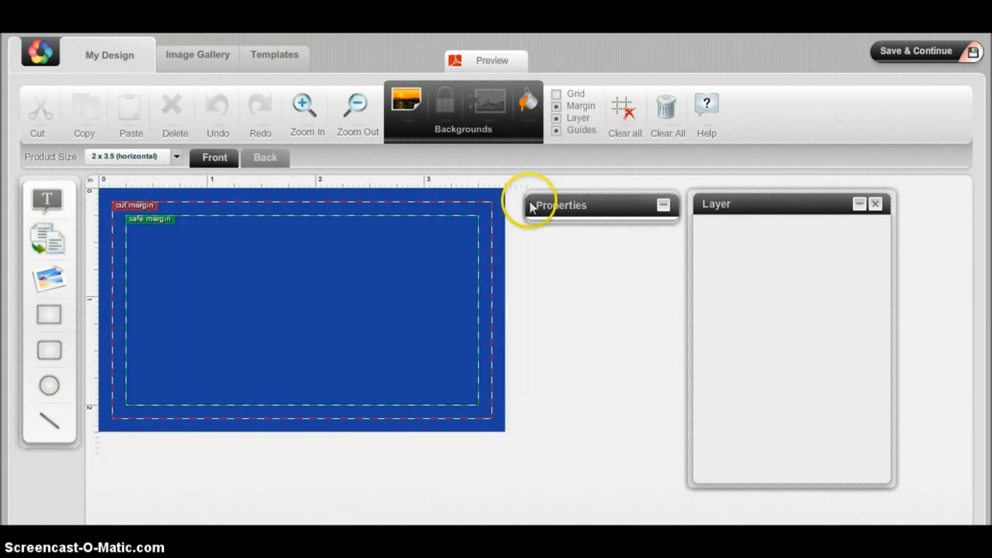
click(49, 385)
drag(123, 414, 347, 207)
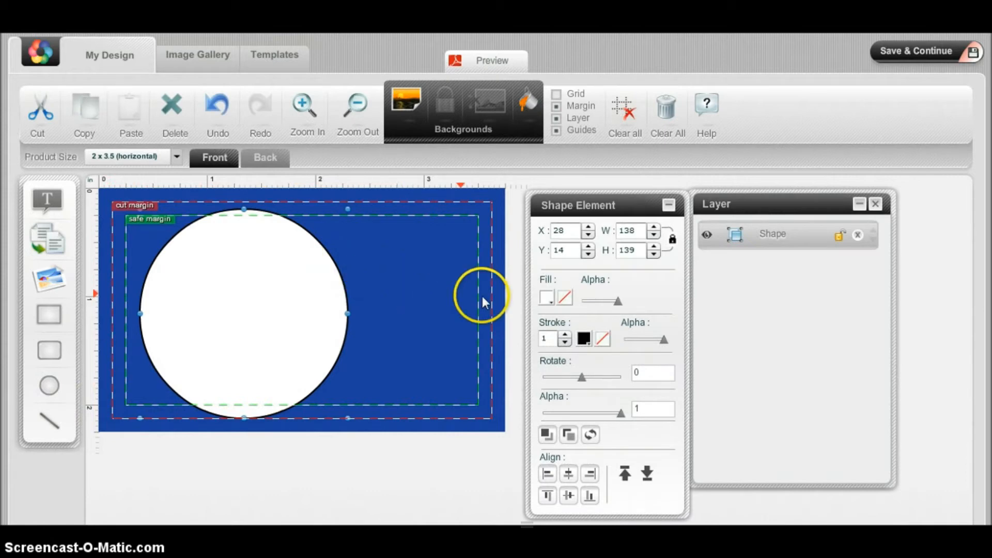
Enlarge the circle to 298 wide by 300 high and move it to about X -176, Y -111.
click(654, 247)
click(654, 246)
click(654, 246)
drag(654, 248, 655, 250)
drag(418, 352, 224, 293)
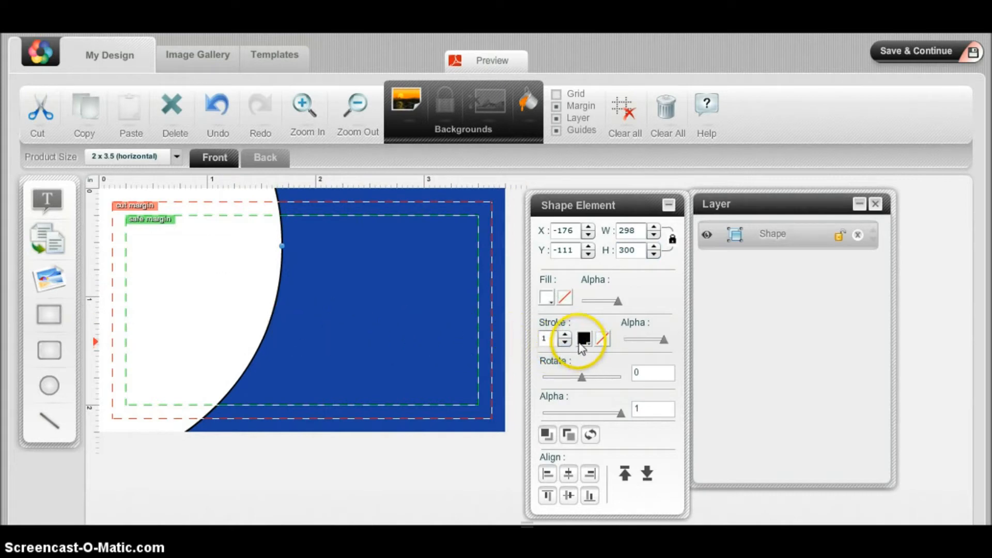
Set the circle's stroke width to 5 and its stroke color to dark green.
click(565, 335)
click(565, 335)
click(565, 335)
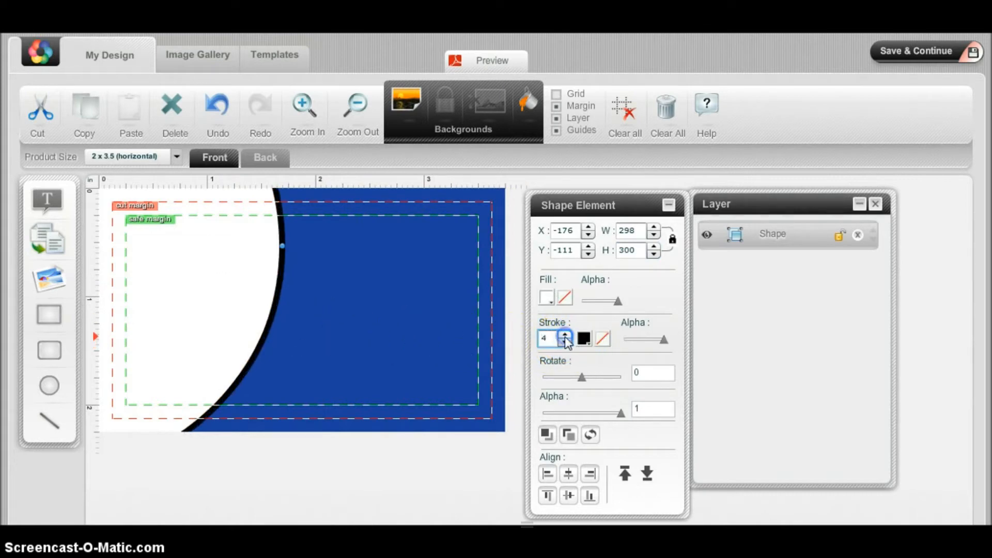
click(565, 335)
click(584, 339)
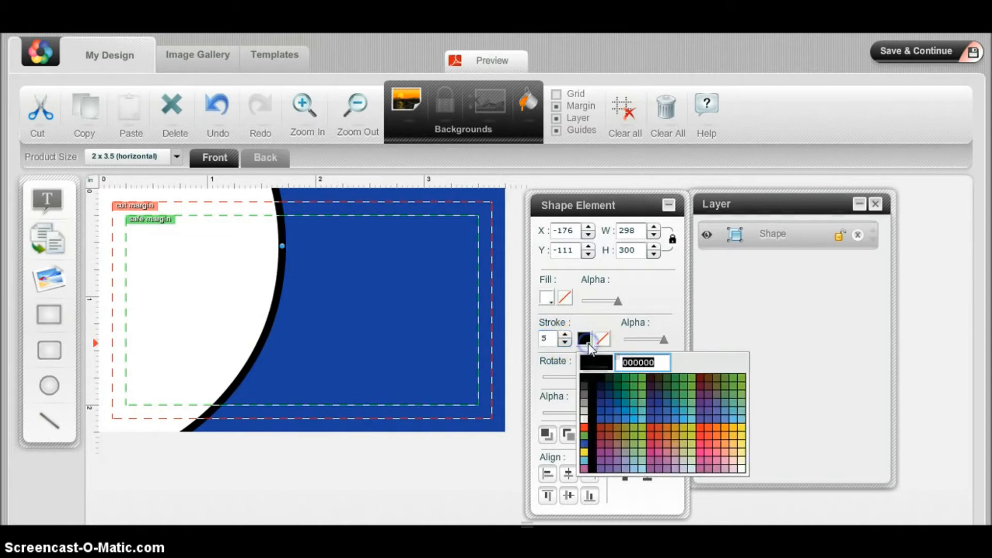
click(618, 384)
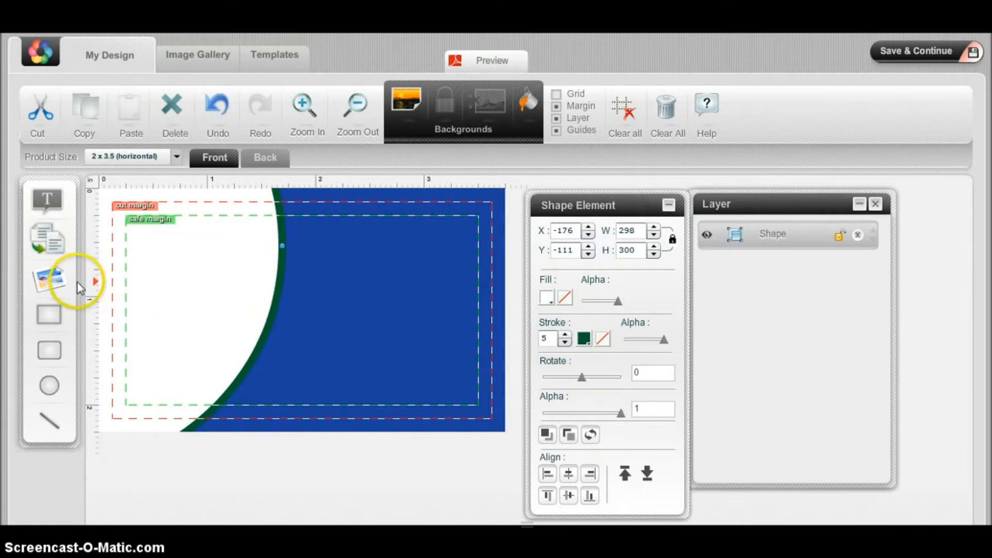
Insert Summer_magnolia.png from the gallery's "Flowers, Balloons etc." clip art onto the front of the card.
click(53, 281)
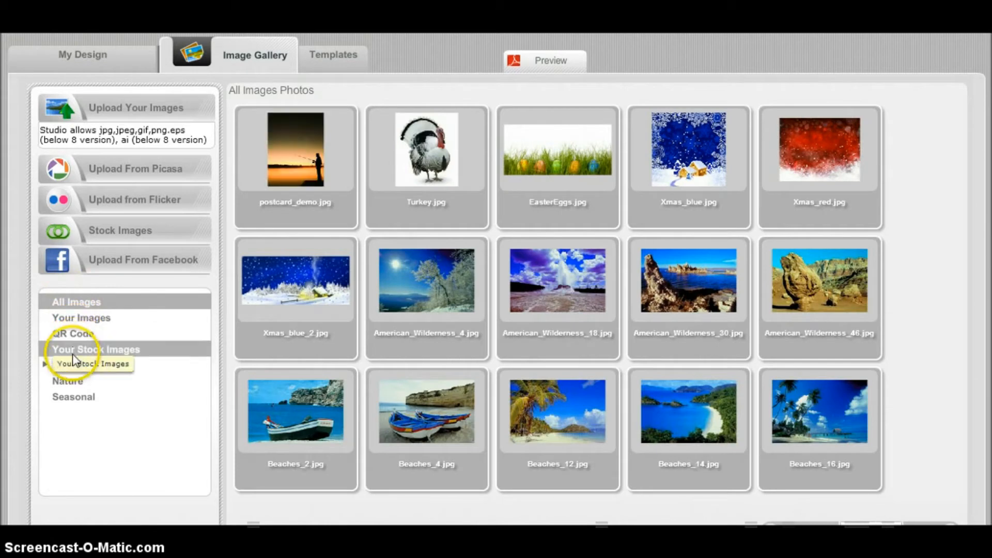
click(74, 367)
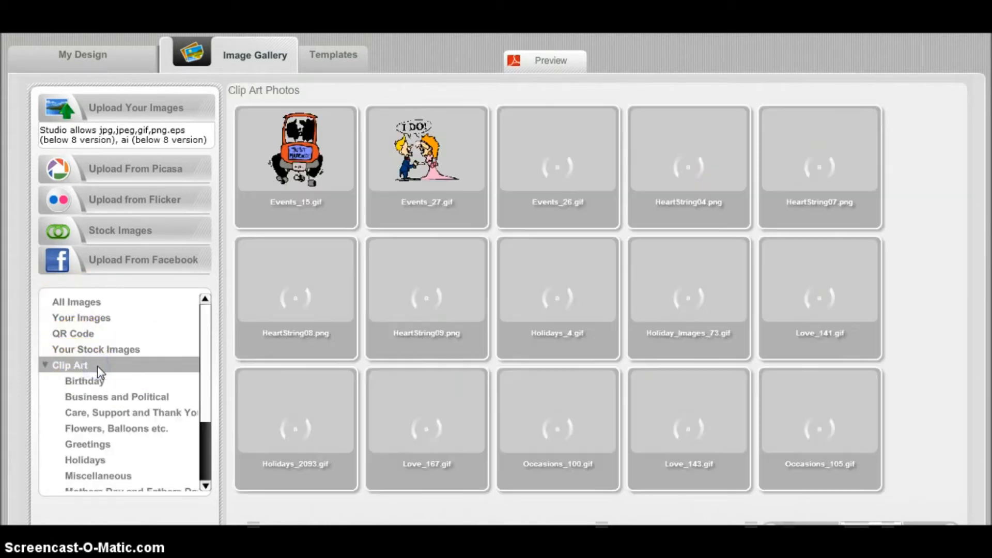
click(120, 429)
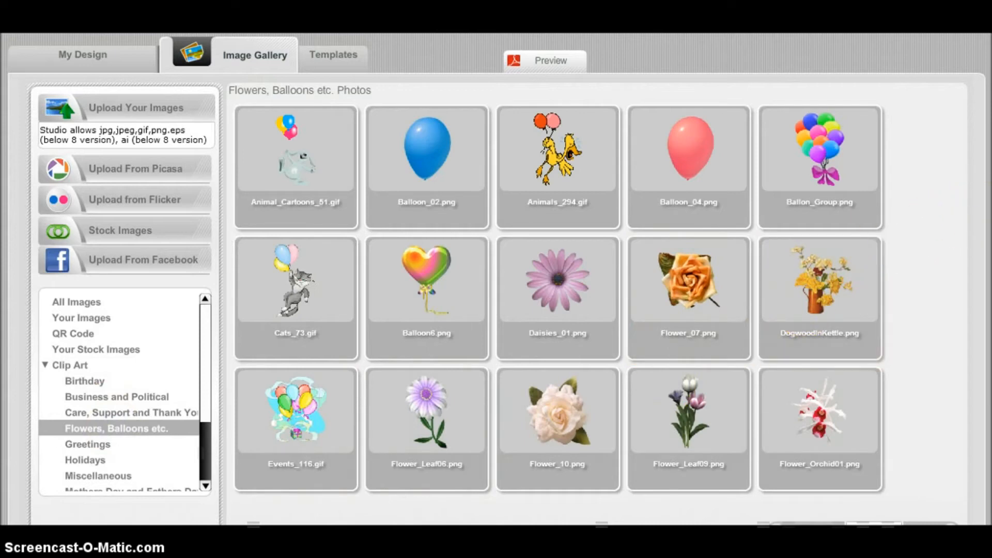
scroll(984, 209, down, 1)
scroll(496, 280, down, 2)
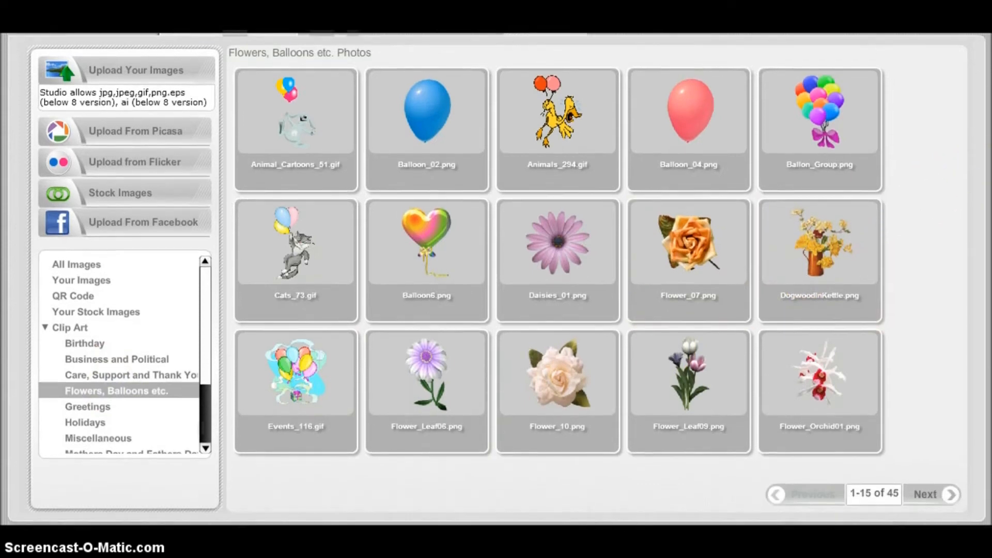
click(930, 490)
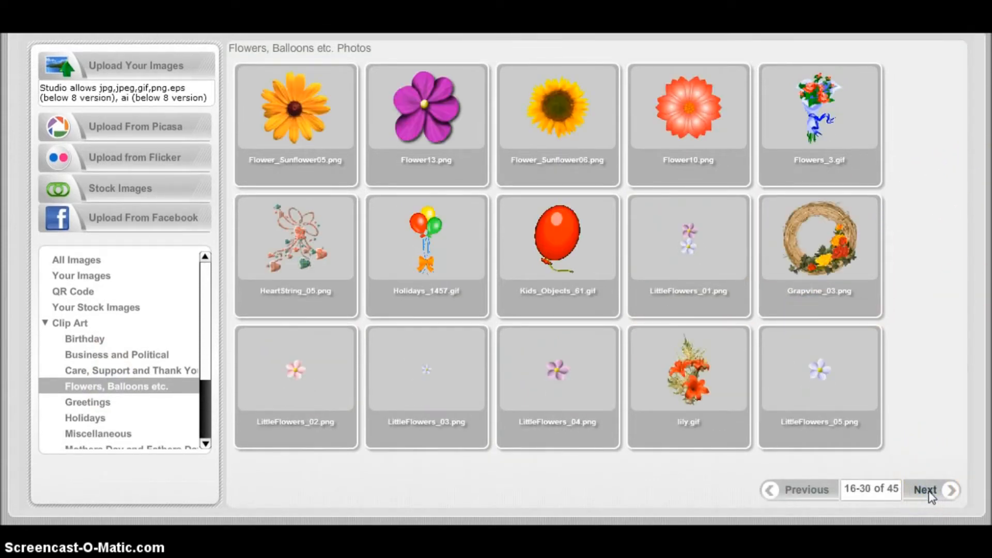
click(929, 491)
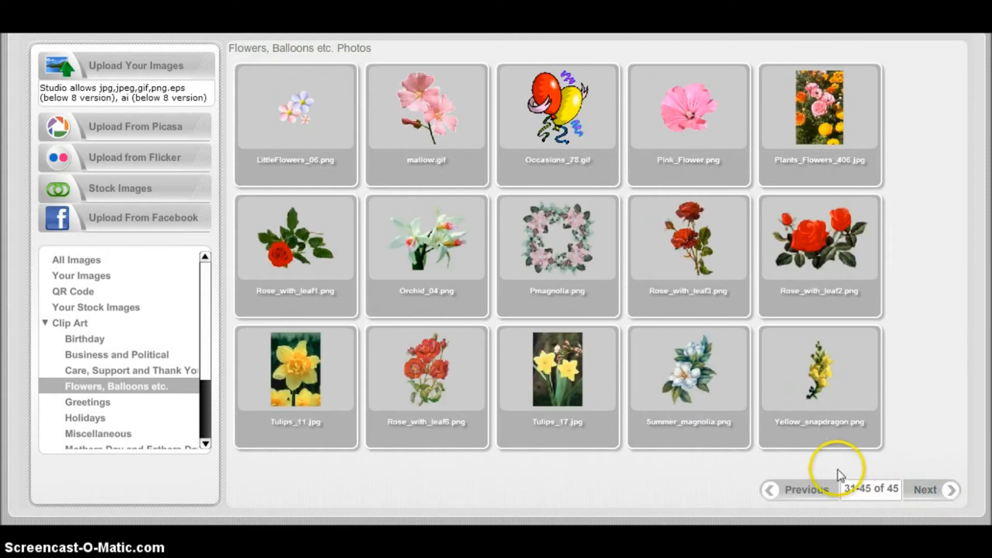
click(695, 377)
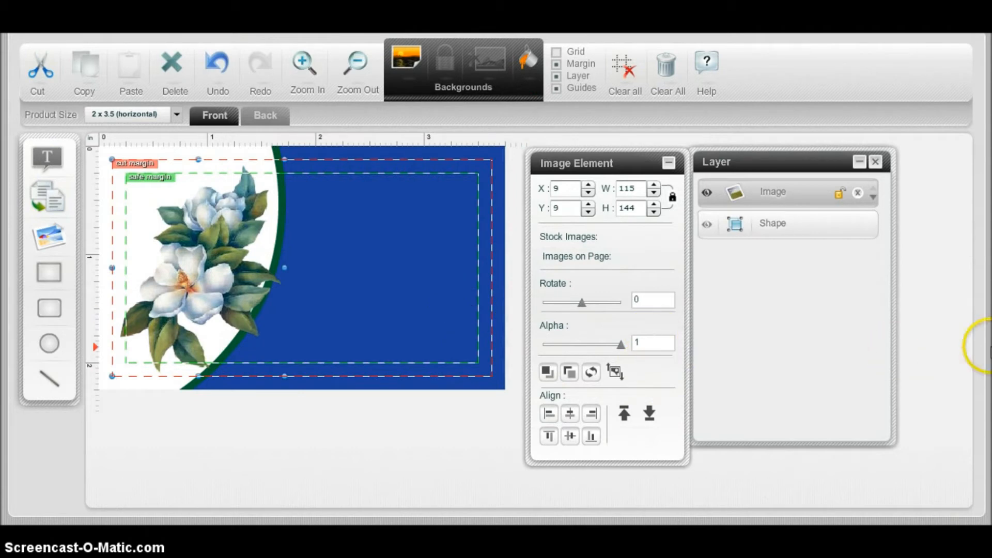
Shrink the magnolia image to 104 wide by 131 high and place it at about X 11, Y 15.
scroll(496, 279, up, 2)
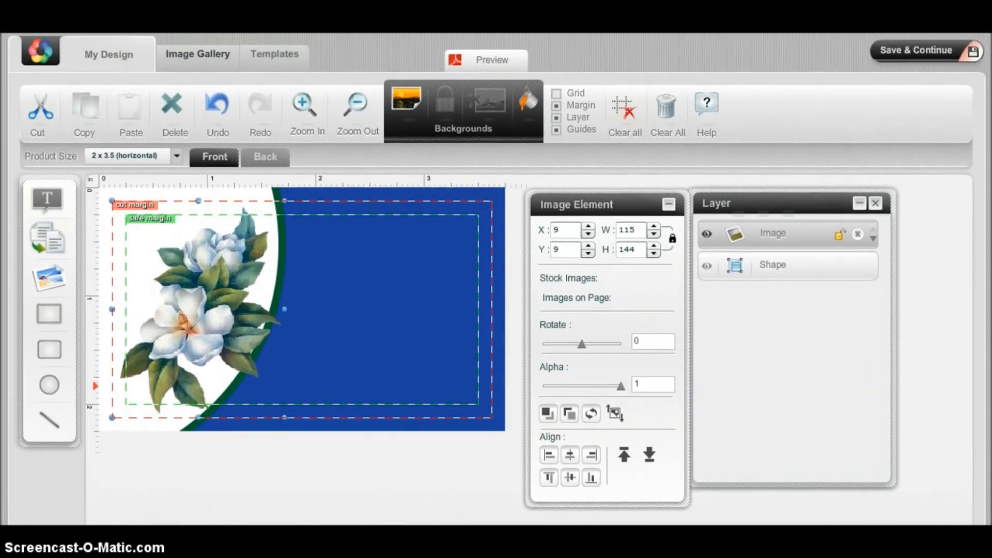
click(654, 254)
click(654, 253)
click(654, 254)
click(654, 253)
click(654, 253)
click(654, 253)
click(654, 253)
click(654, 253)
click(654, 253)
click(654, 253)
click(654, 253)
click(654, 253)
click(654, 253)
click(198, 309)
drag(198, 308, 198, 307)
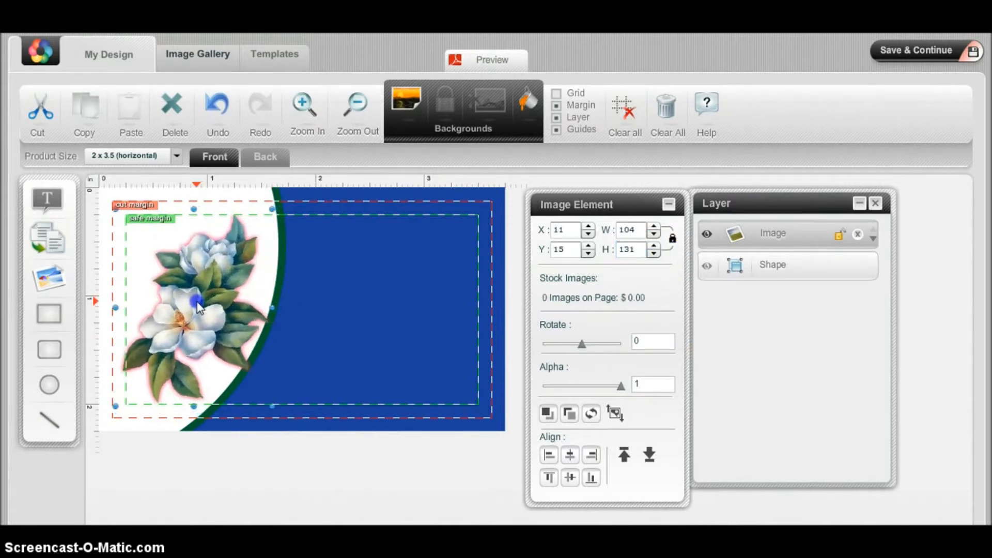
Move the white circle to about X -173, Y -92 so it frames the magnolia.
click(283, 264)
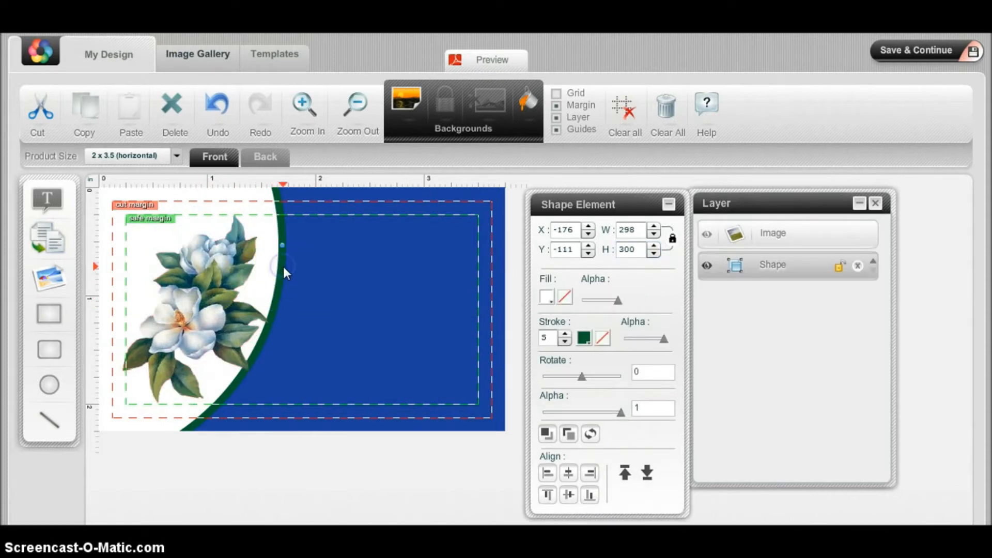
drag(283, 265, 288, 300)
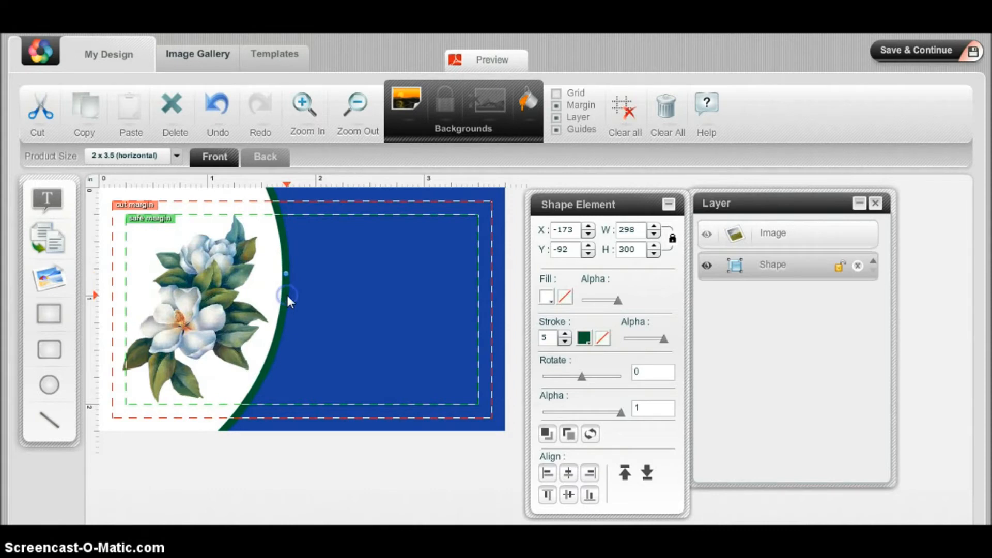
Add a text element in the upper blue area at about X 160, Y 19 and color it white.
click(49, 198)
click(170, 244)
drag(172, 243, 367, 227)
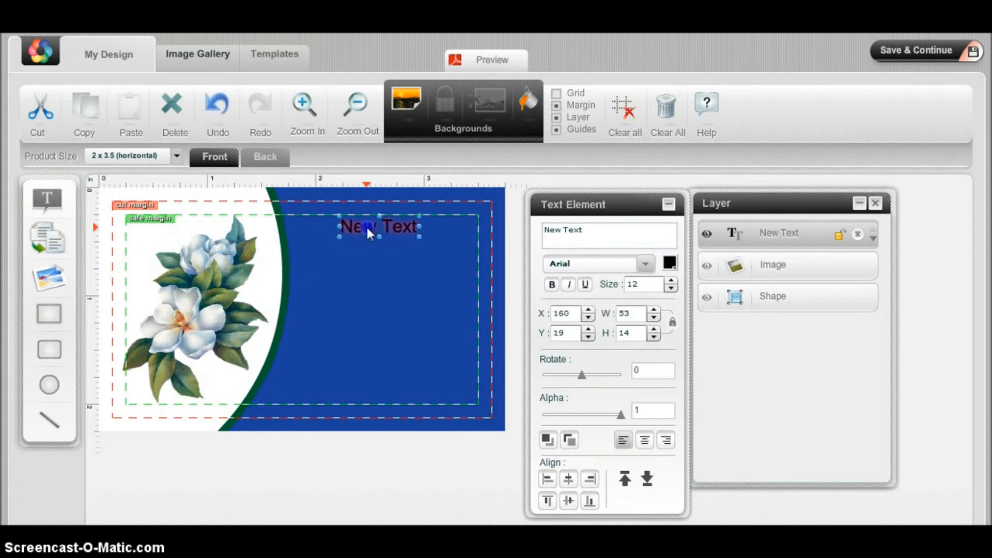
click(669, 266)
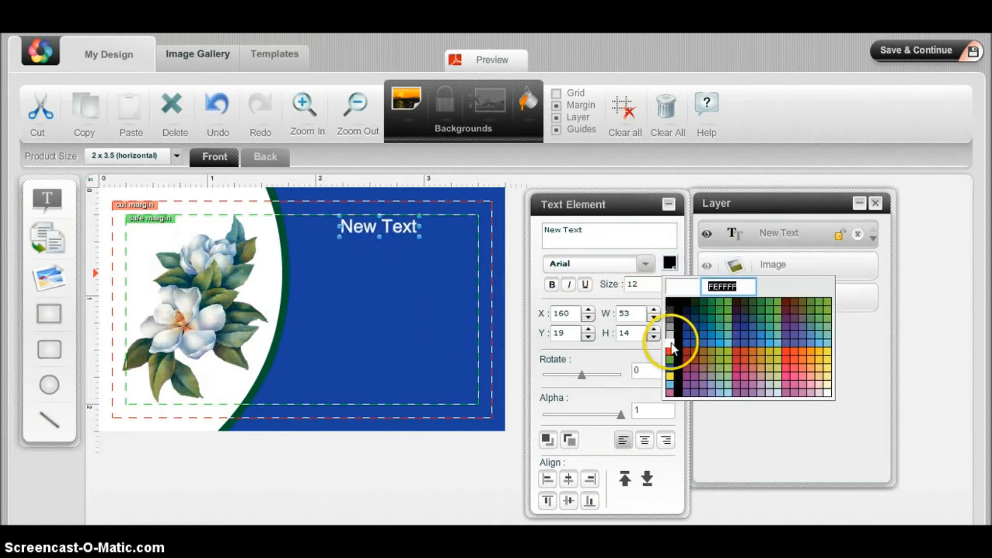
click(671, 341)
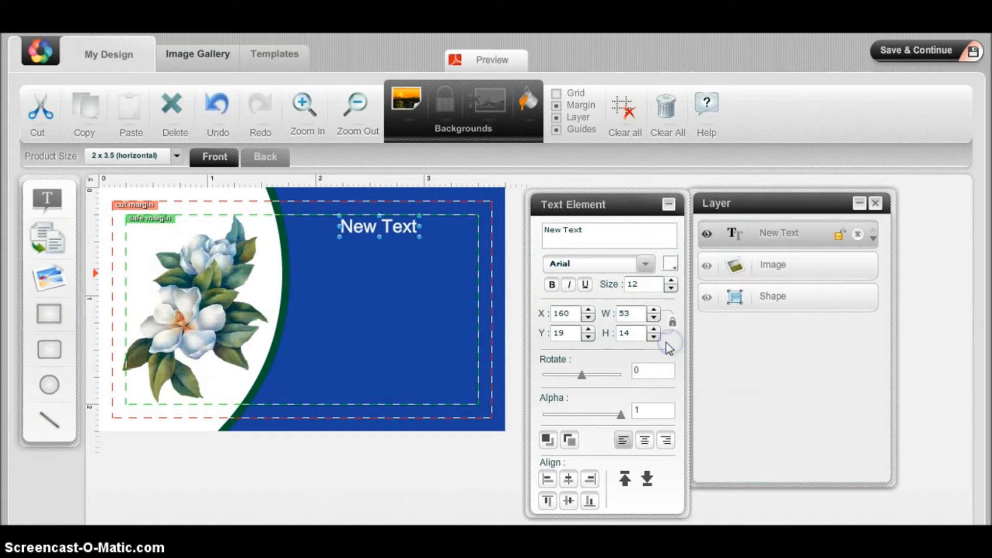
Set the new text's font to Apple Garamond and its size to 19.
click(644, 264)
click(618, 287)
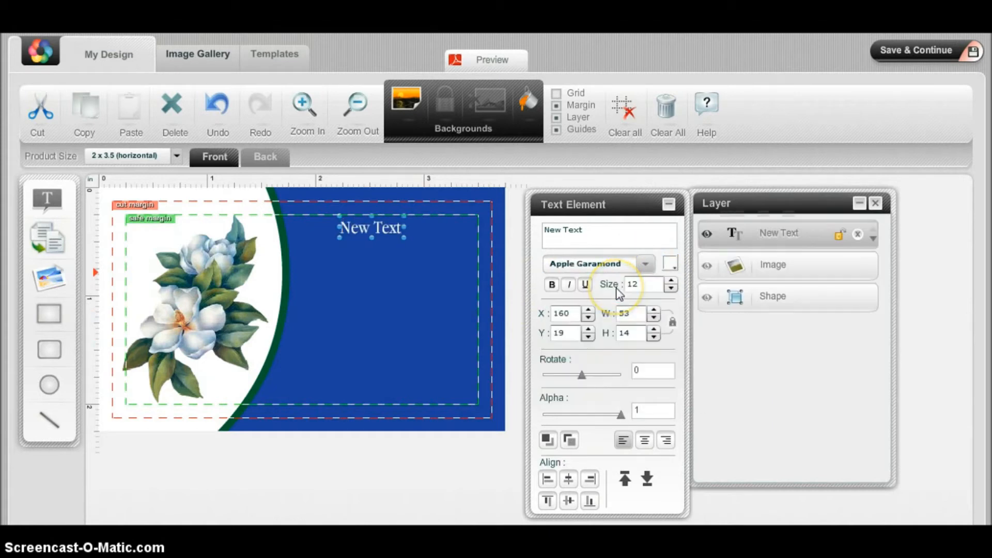
click(671, 281)
click(672, 281)
click(672, 281)
click(671, 281)
click(672, 281)
click(672, 281)
click(671, 281)
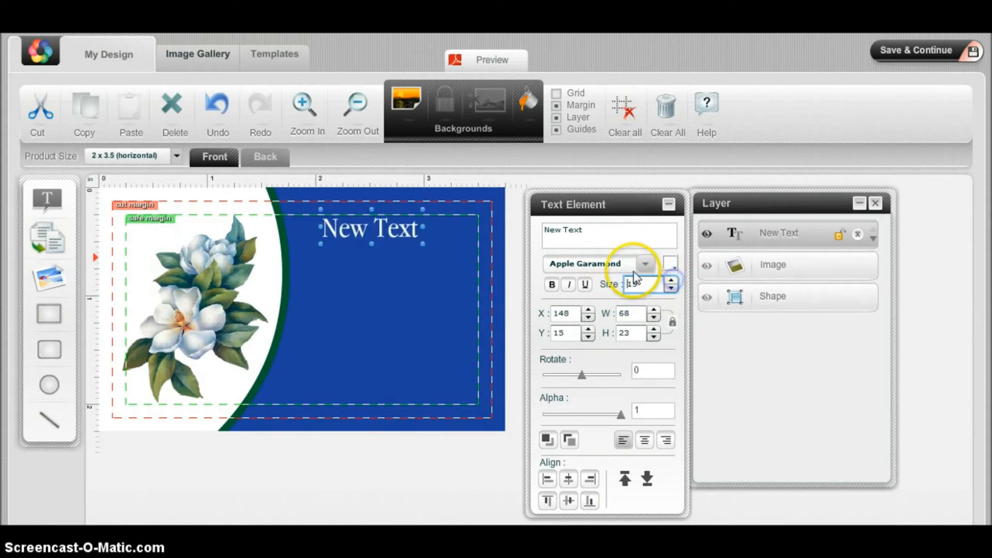
Change the text to "Joe's Flowers" and fit it within the safe margin at size 22.
click(602, 234)
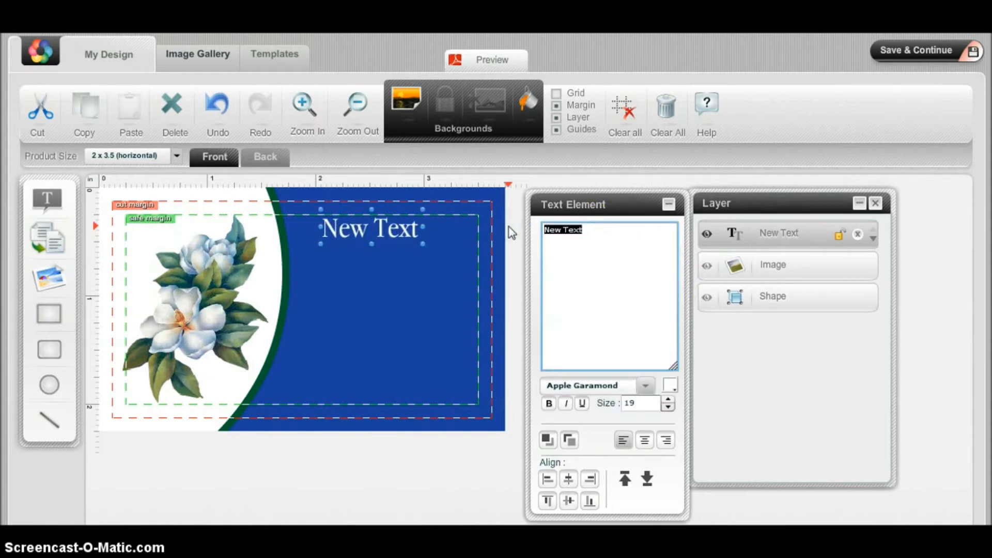
text(Joe's Flowers)
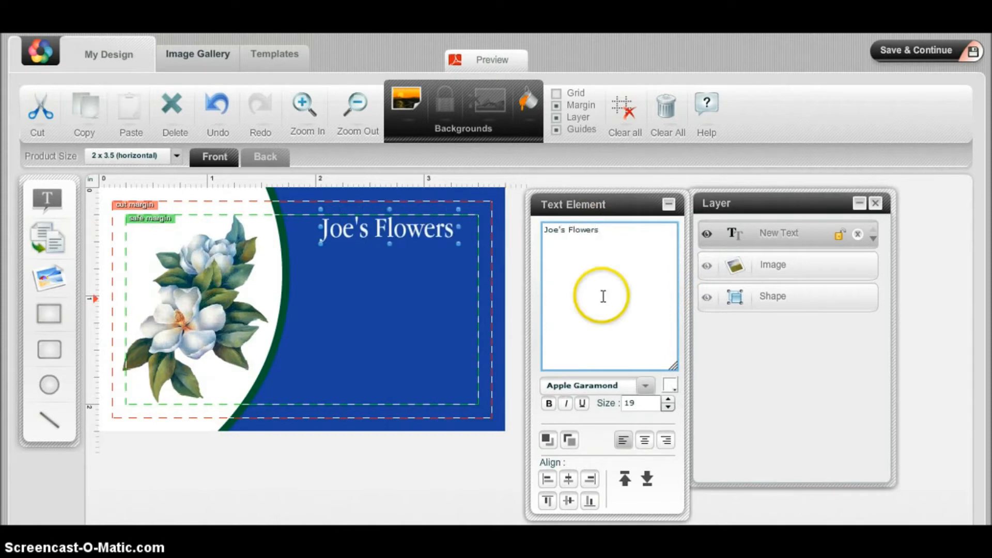
click(668, 400)
click(668, 401)
click(668, 400)
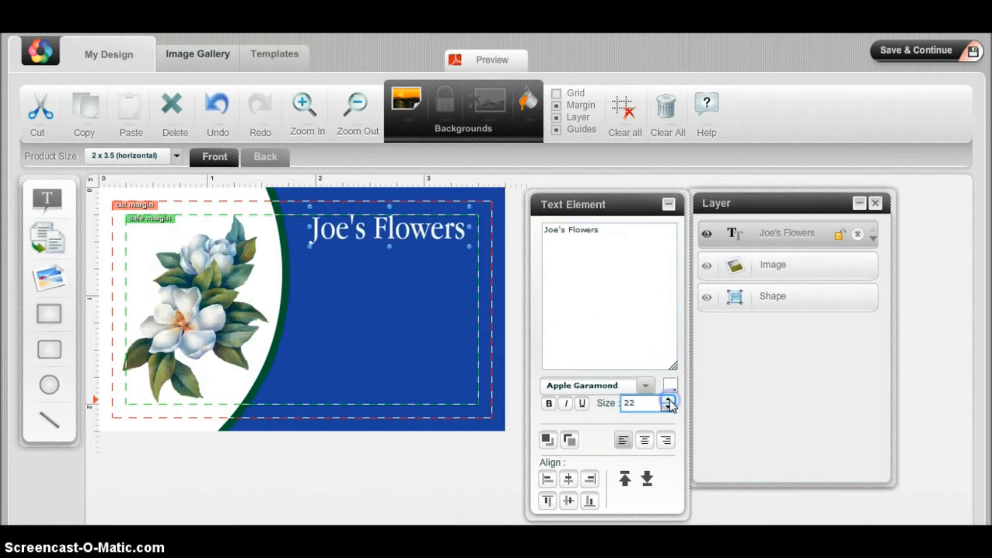
drag(401, 236, 407, 236)
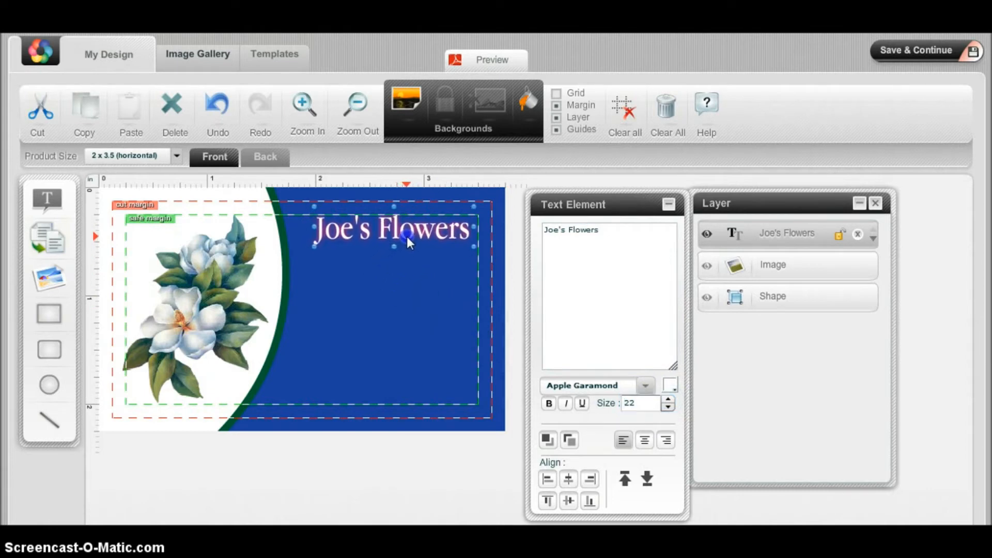
Add a second text element below the "Joe's Flowers" heading at about X 165, Y 45.
click(408, 287)
click(144, 271)
click(46, 199)
click(157, 244)
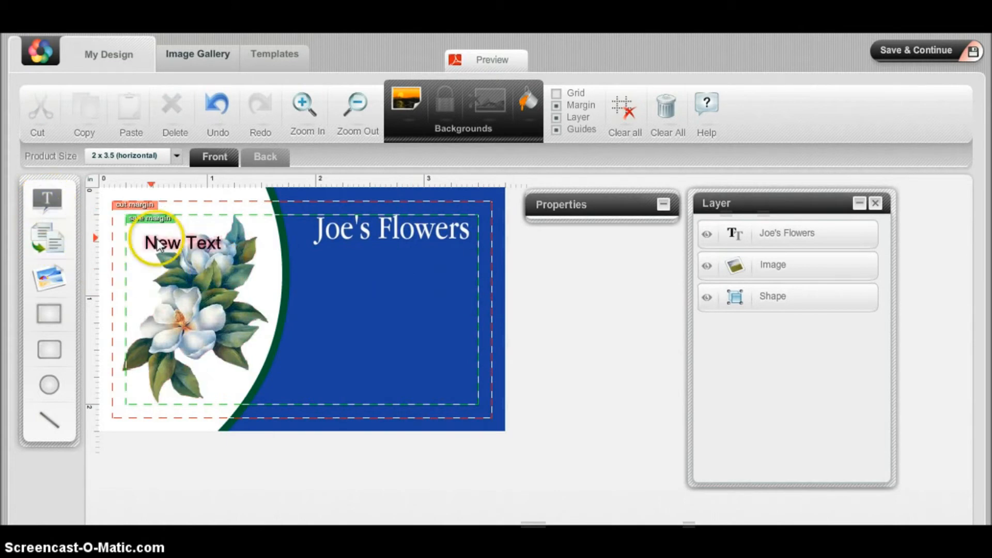
drag(175, 240, 377, 269)
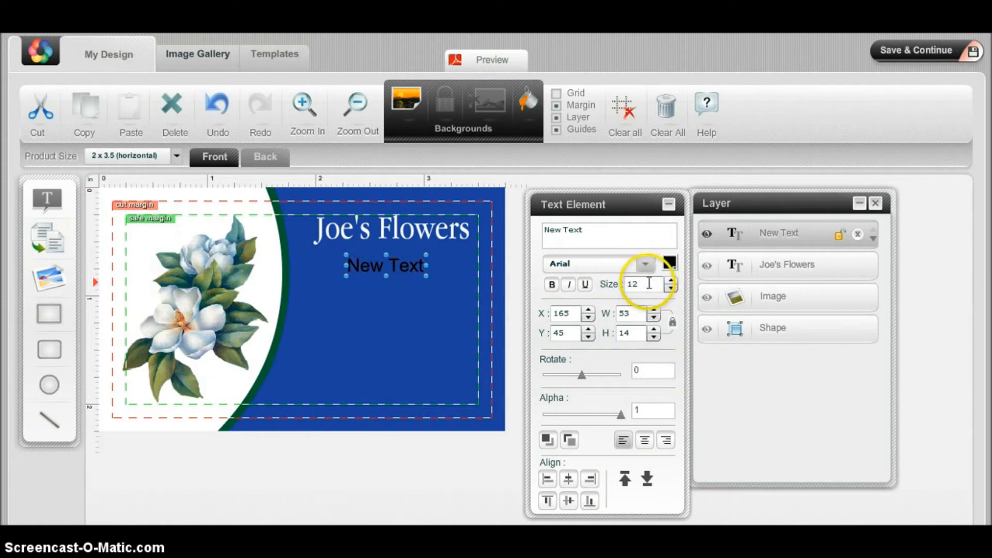
Format the second text element as white, italic Apple Garamond.
click(645, 263)
click(613, 285)
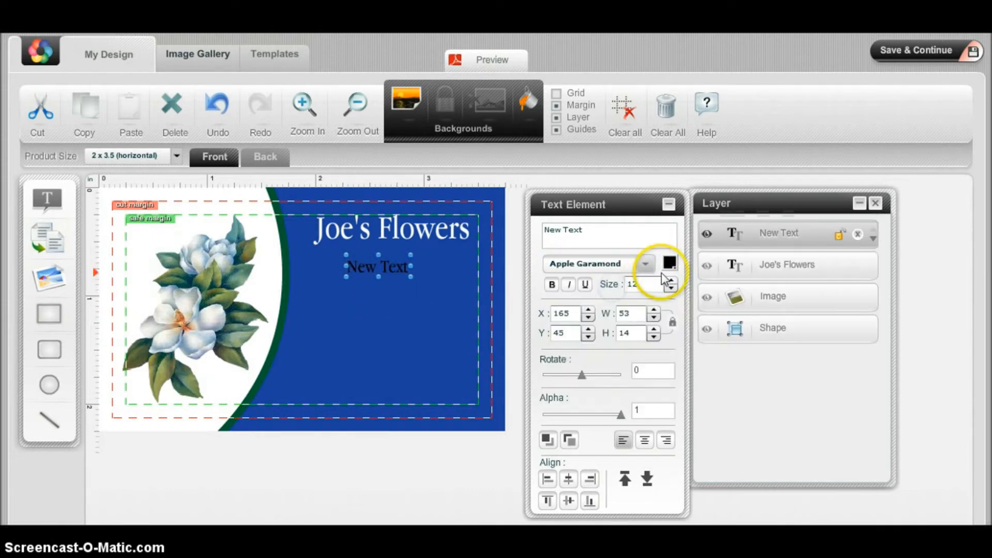
click(669, 263)
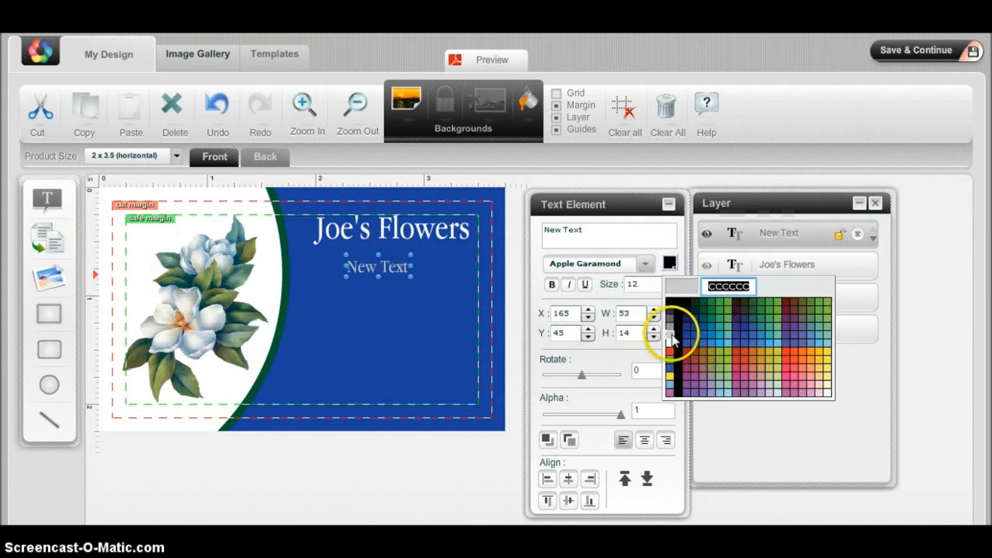
click(671, 340)
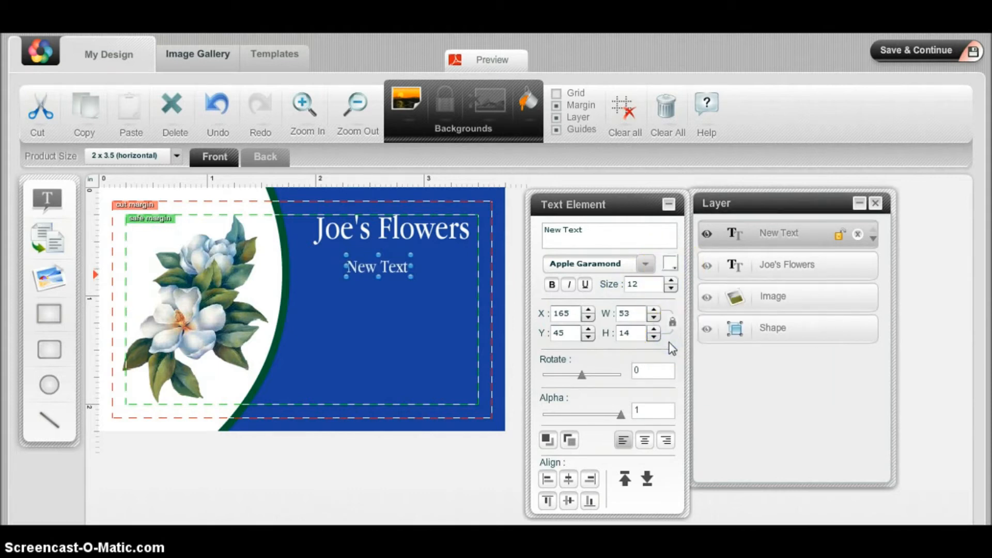
click(570, 284)
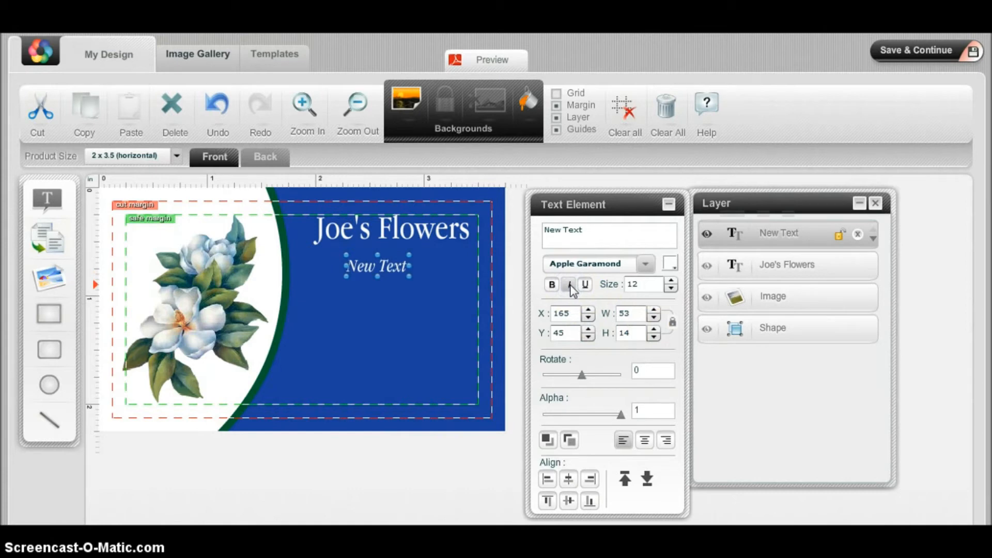
Replace the placeholder with the two-line slogan "Beautiful flowers / for every occassion!" in quotation marks, and center it under the heading.
drag(589, 229, 542, 229)
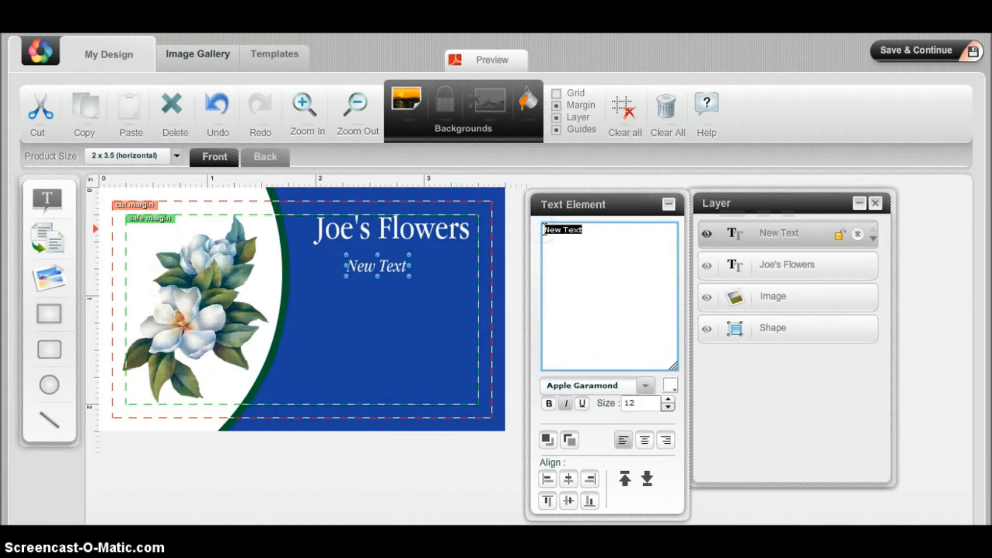
key(BackSpace)
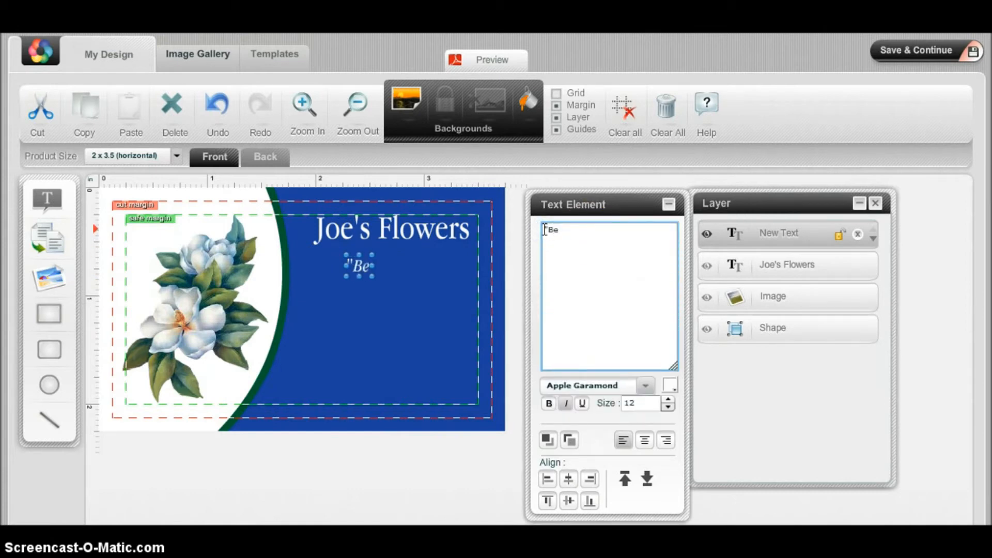
text("Beautiful flo)
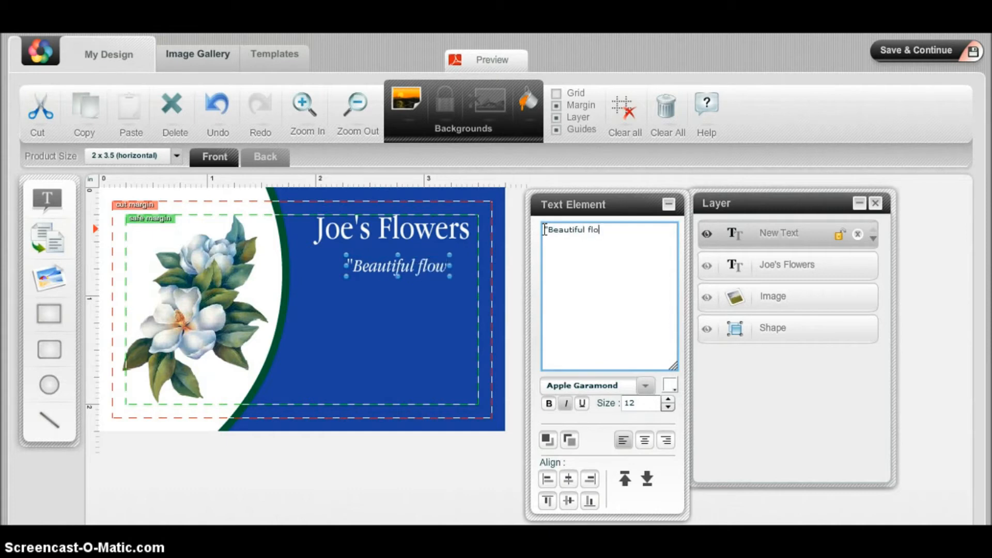
text(wers)
key(Return)
text(for every occassion!")
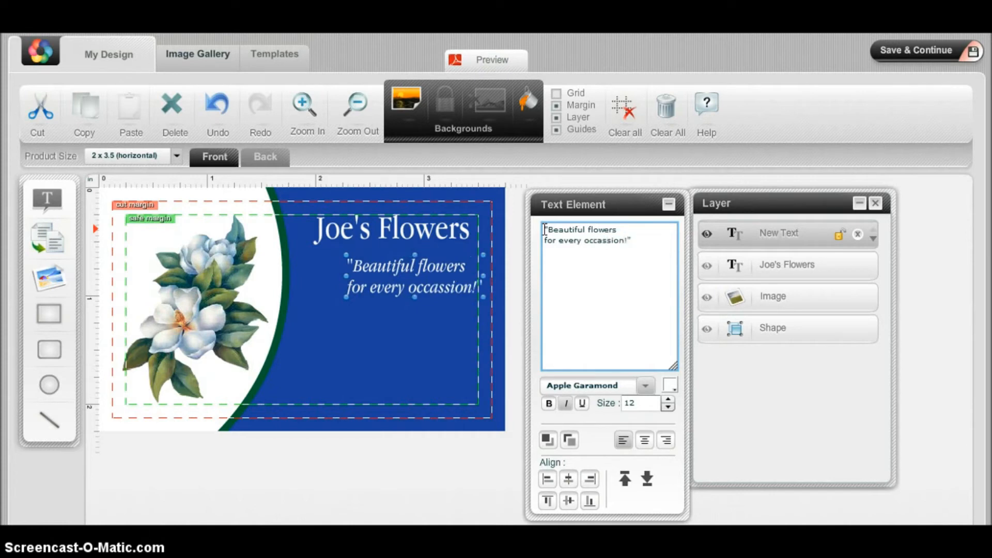
drag(398, 265, 376, 269)
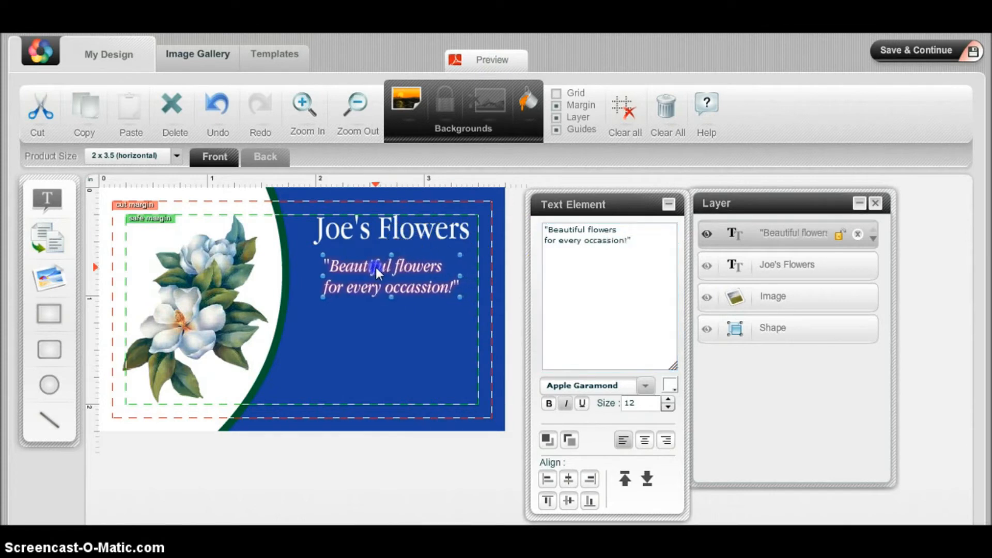
click(642, 440)
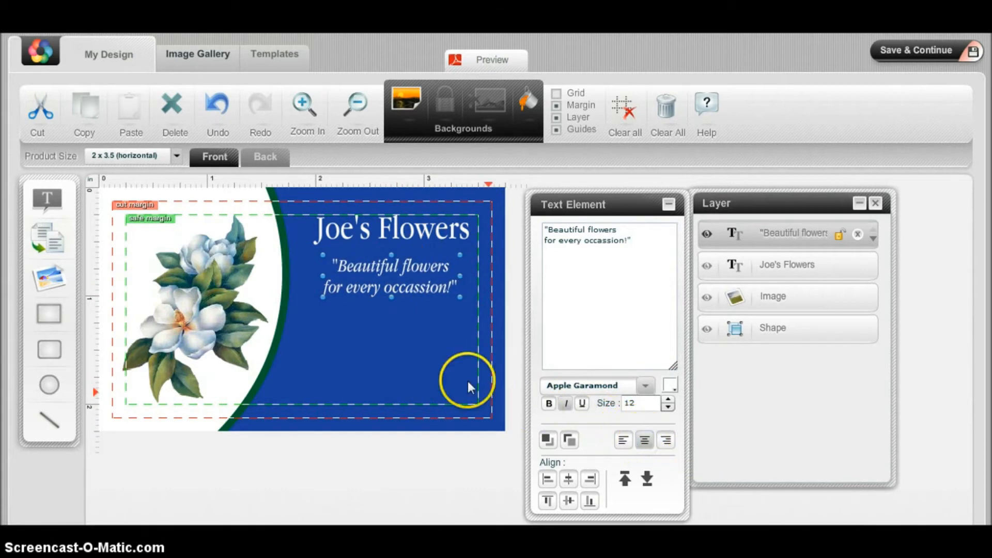
Move the slogan slightly up and to the left beneath the "Joe's Flowers" heading.
click(432, 341)
mouse_move(411, 292)
mouse_down()
mouse_move(407, 278)
mouse_move(407, 288)
mouse_up()
click(406, 310)
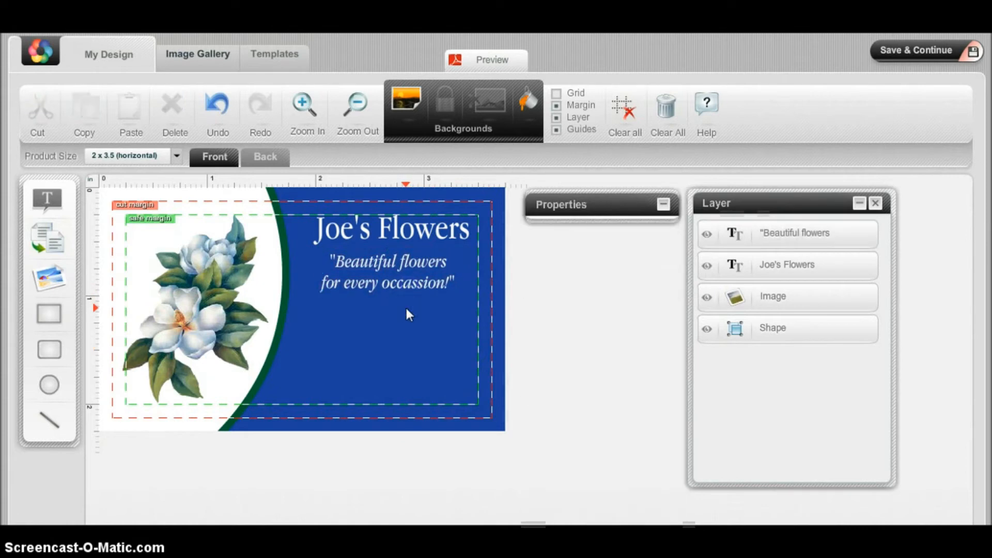
Add a third text element below the slogan at about X 167, Y 79, in white at size 11.
click(49, 203)
drag(173, 245, 378, 317)
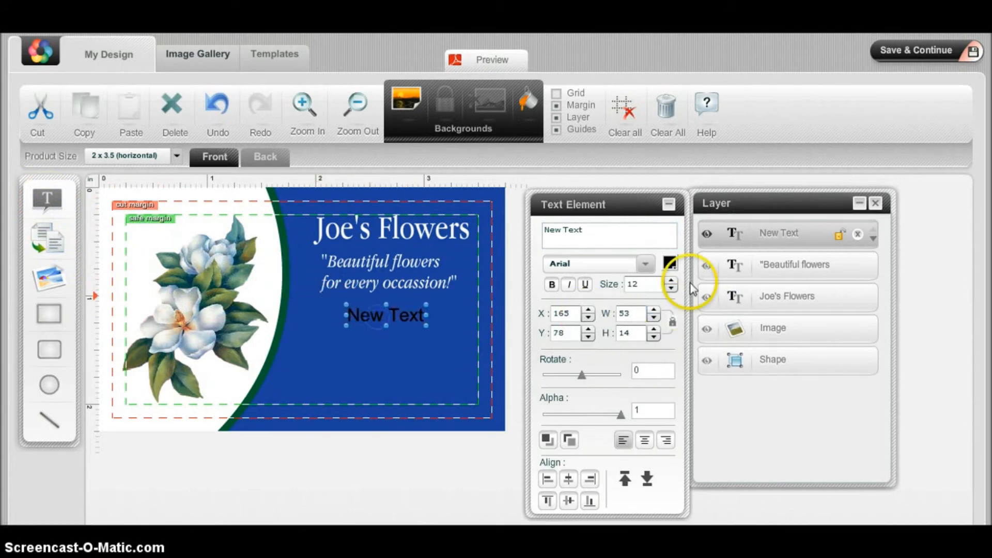
click(670, 264)
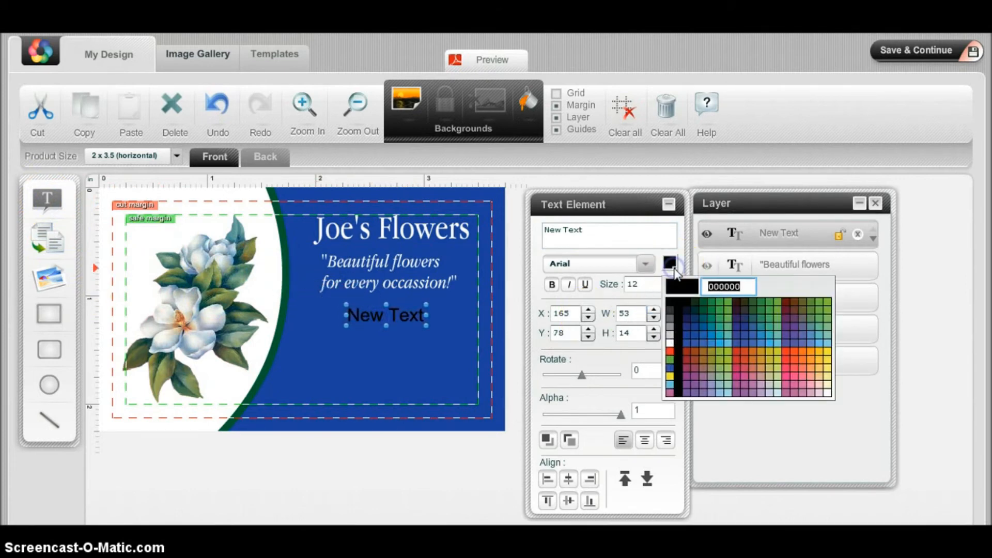
click(670, 342)
click(670, 288)
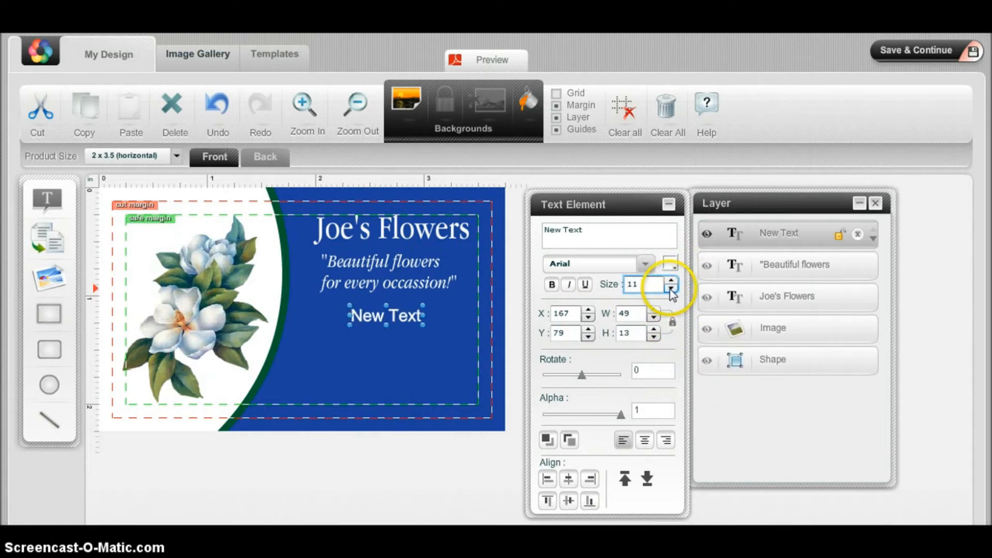
Replace the new element's placeholder text with the shop's three-line postal address.
click(589, 229)
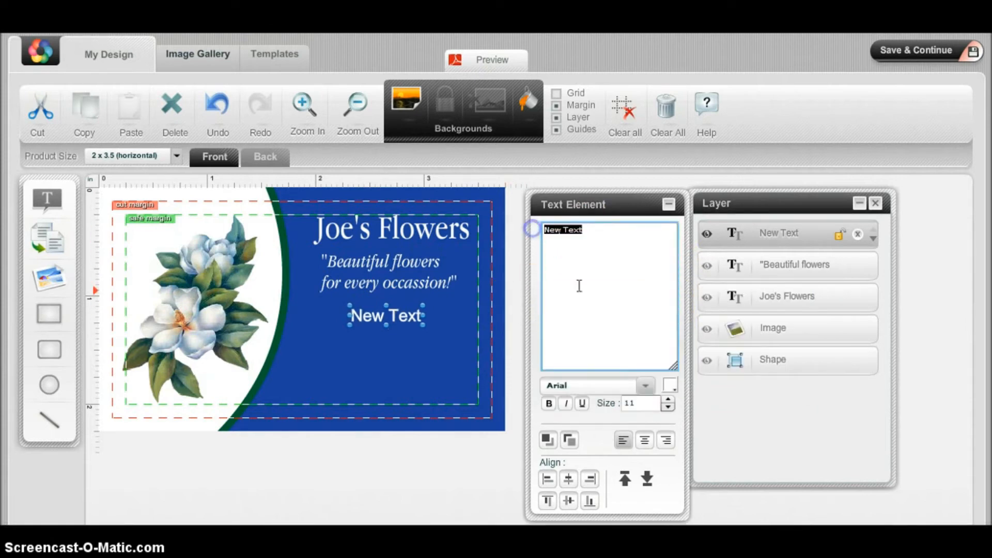
text(1234)
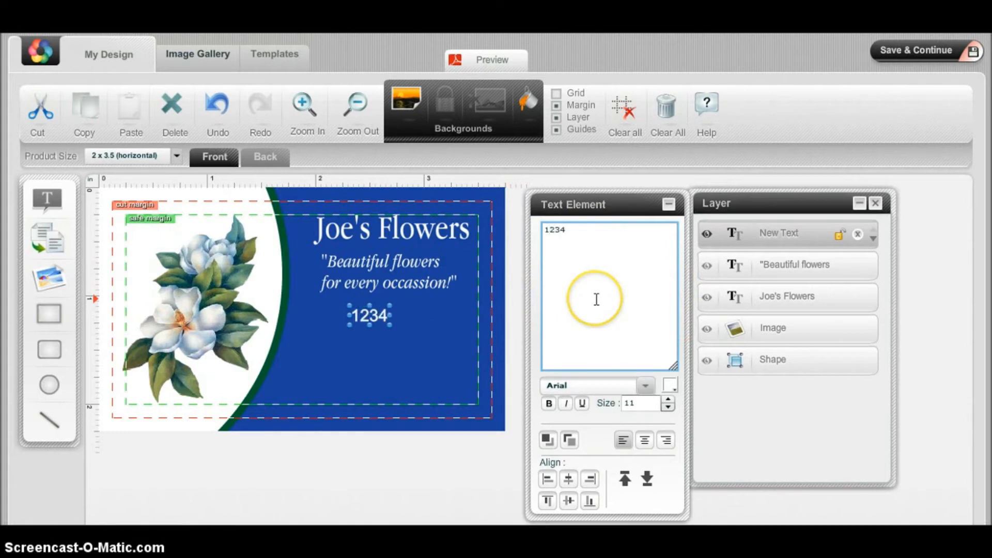
text( Main Street )
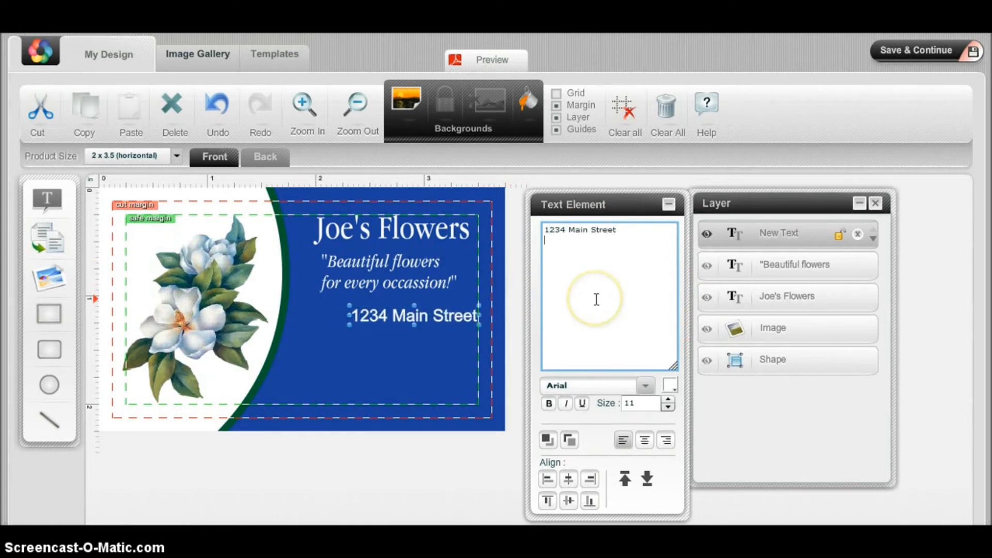
text(Vancouver, B.C.)
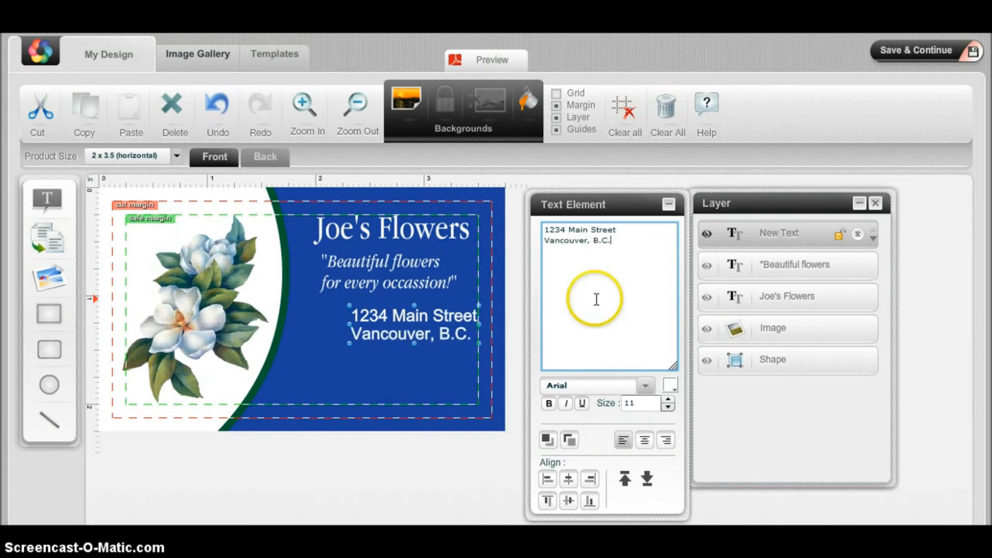
text( Canada V0H)
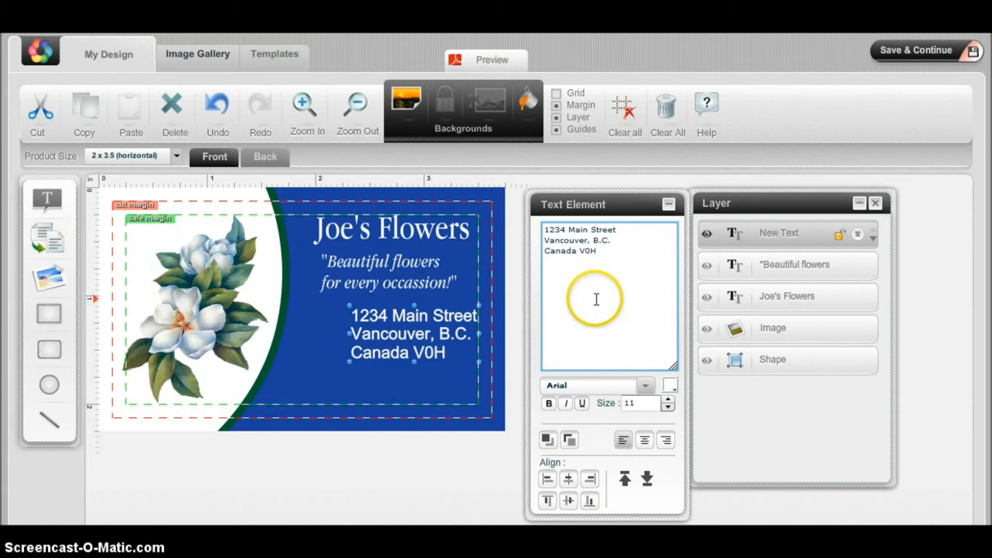
text( 0H0)
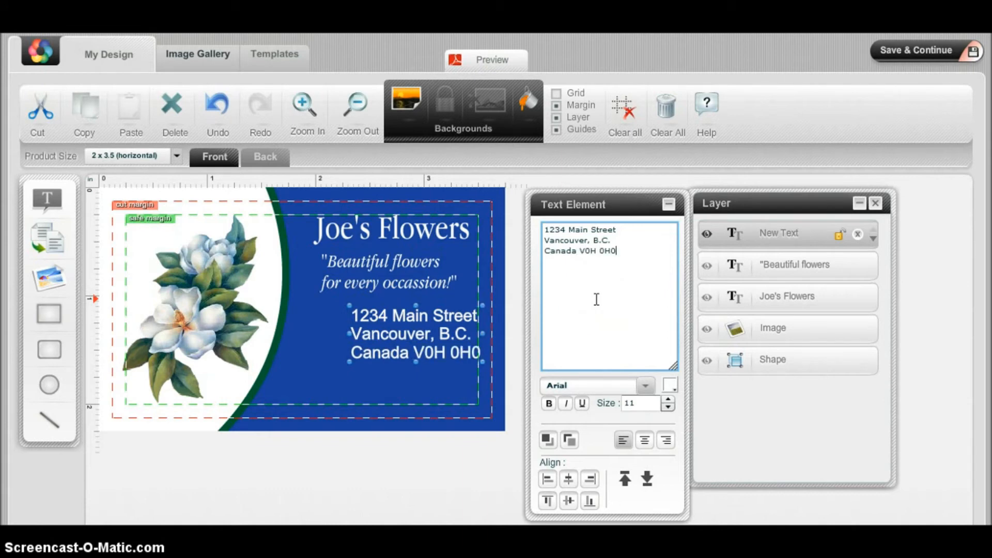
Reduce the address to size 10, center its lines, and position the block beneath the slogan.
click(399, 336)
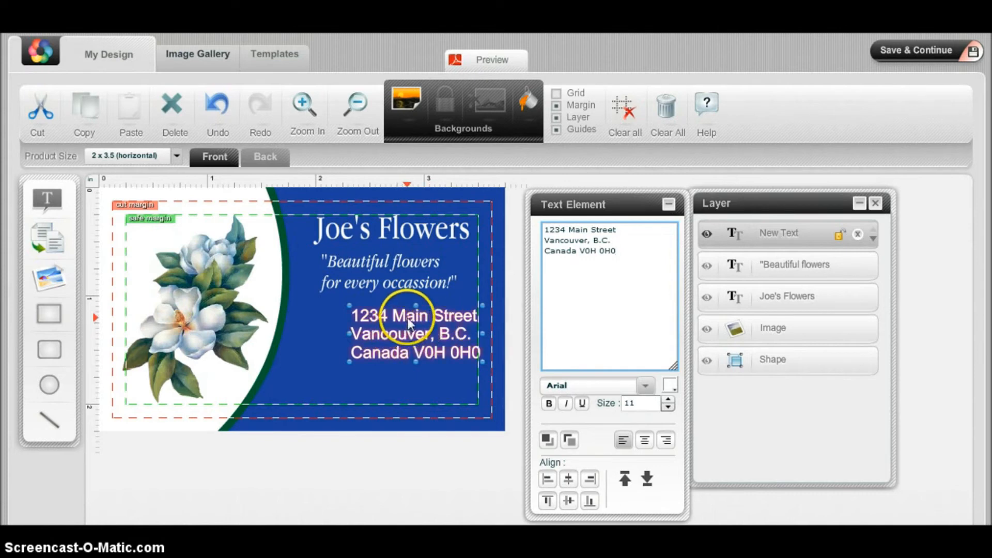
drag(408, 318, 383, 314)
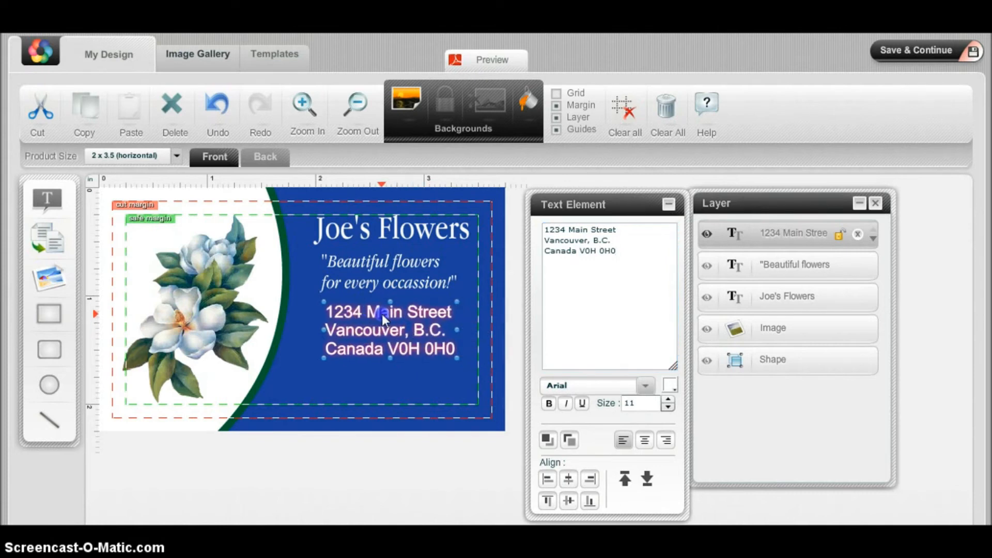
click(668, 407)
click(645, 440)
click(447, 381)
drag(414, 348, 408, 345)
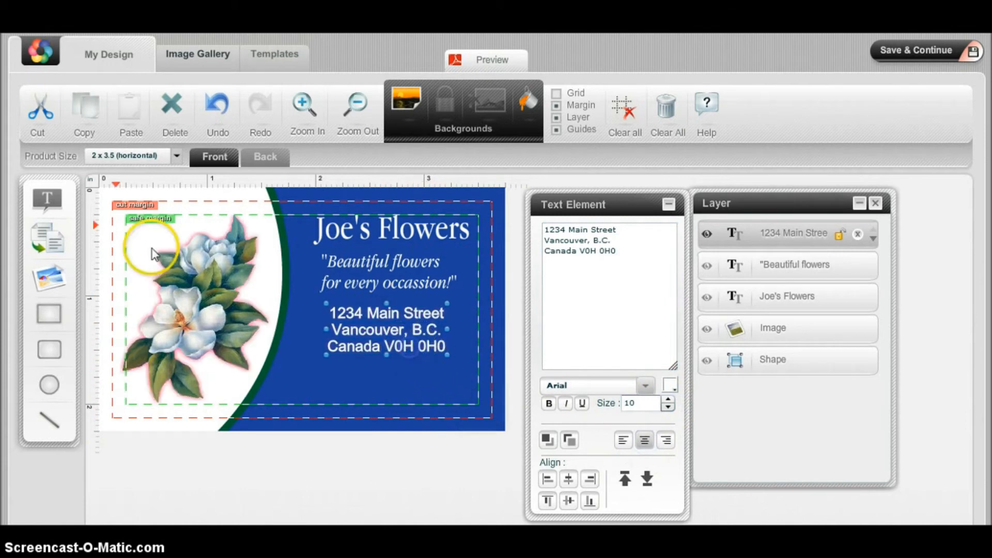
Add a fourth text element and place it just below the address block.
click(45, 197)
click(135, 264)
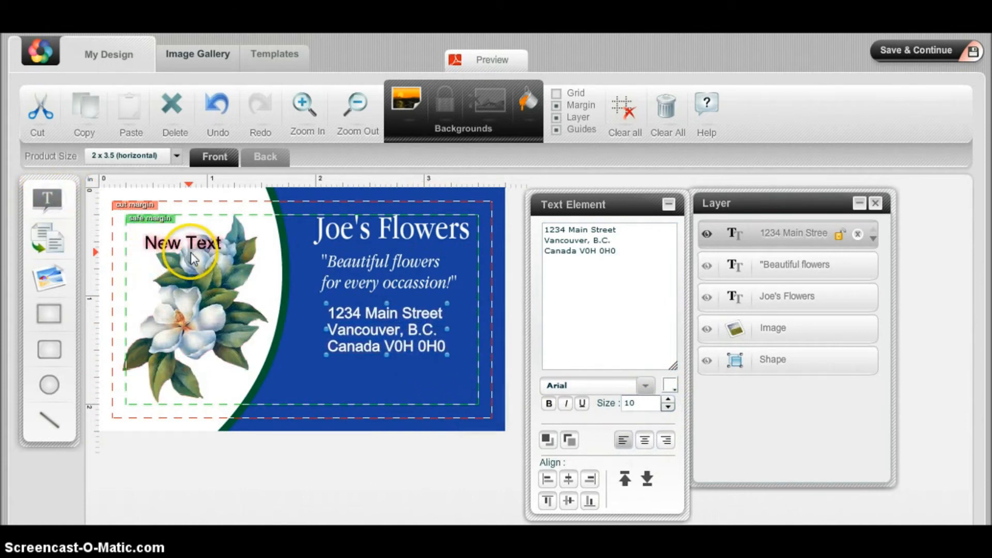
click(205, 246)
drag(205, 246, 408, 374)
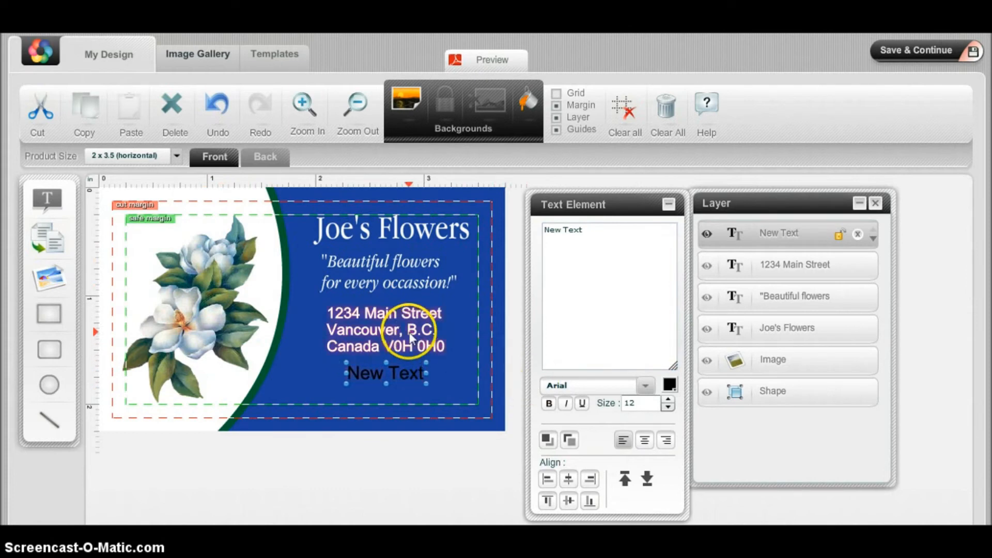
click(408, 333)
click(406, 370)
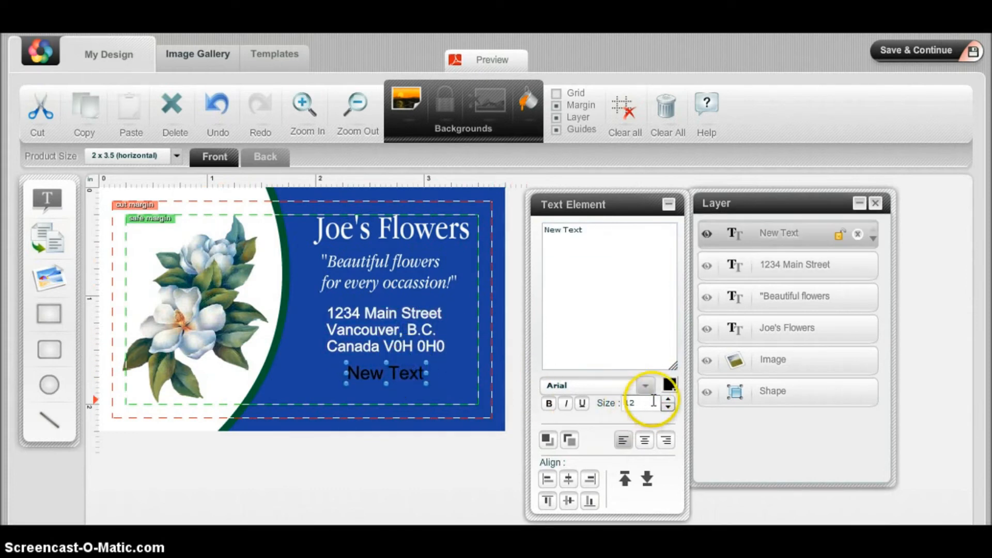
Format the fourth text element at size 10 in white.
click(669, 407)
click(668, 407)
click(670, 384)
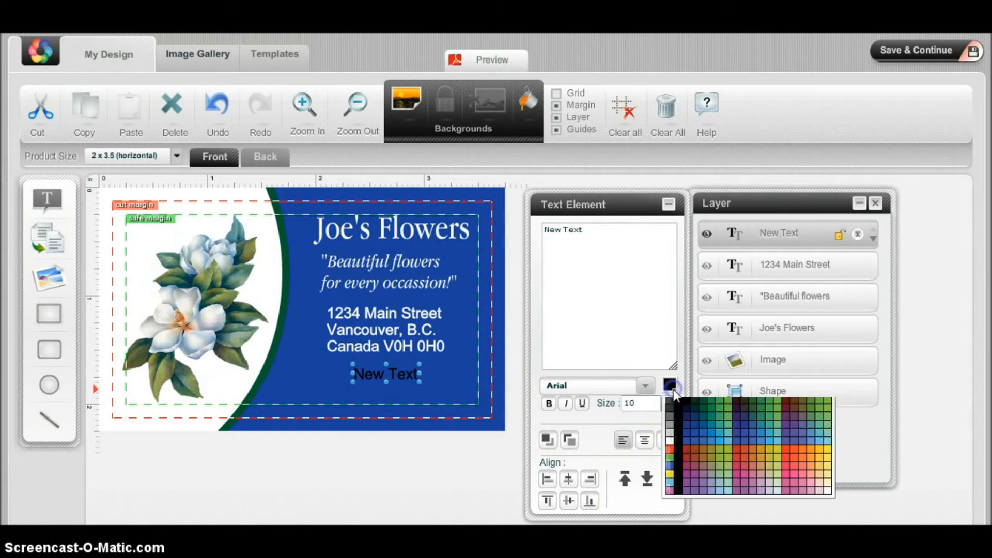
click(672, 464)
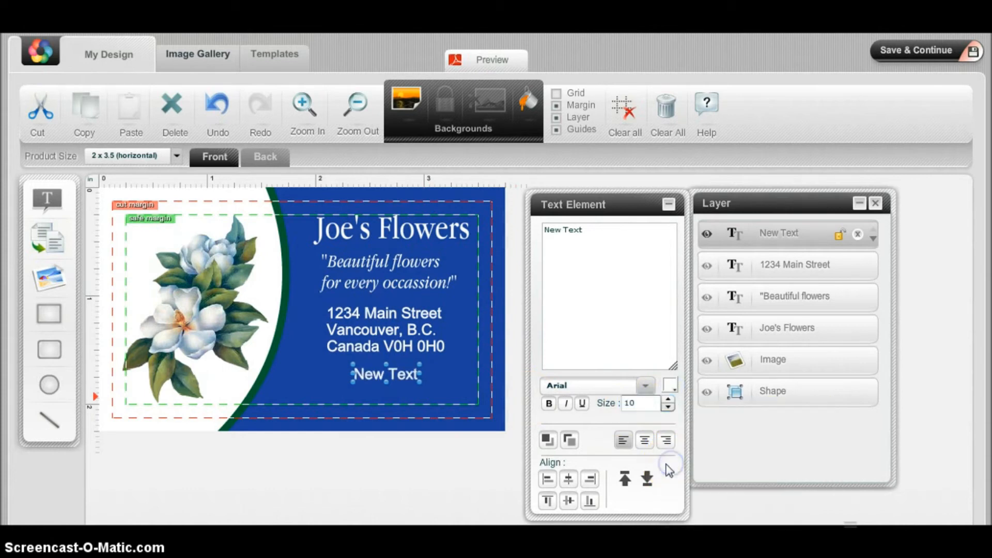
drag(575, 230, 538, 228)
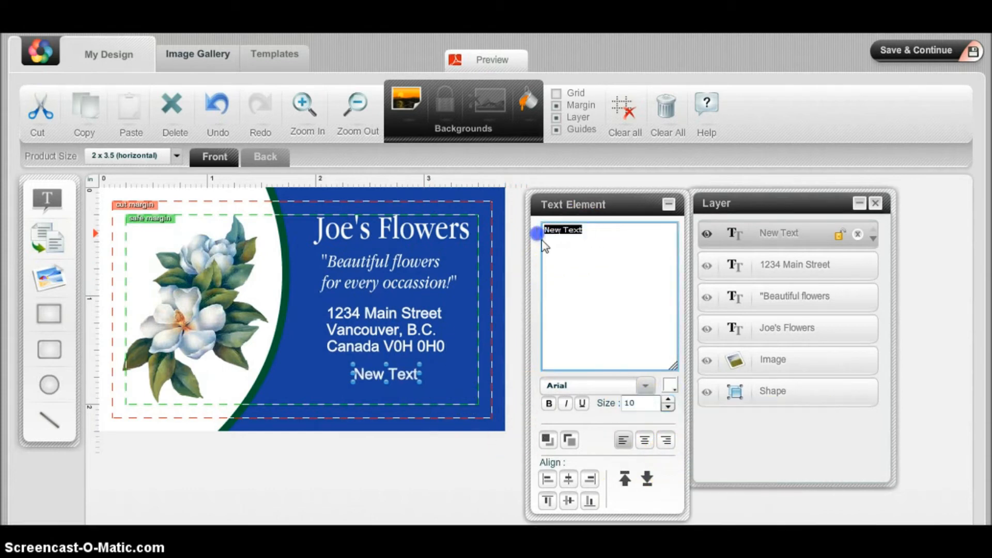
text(Phone 555.555.5555 )
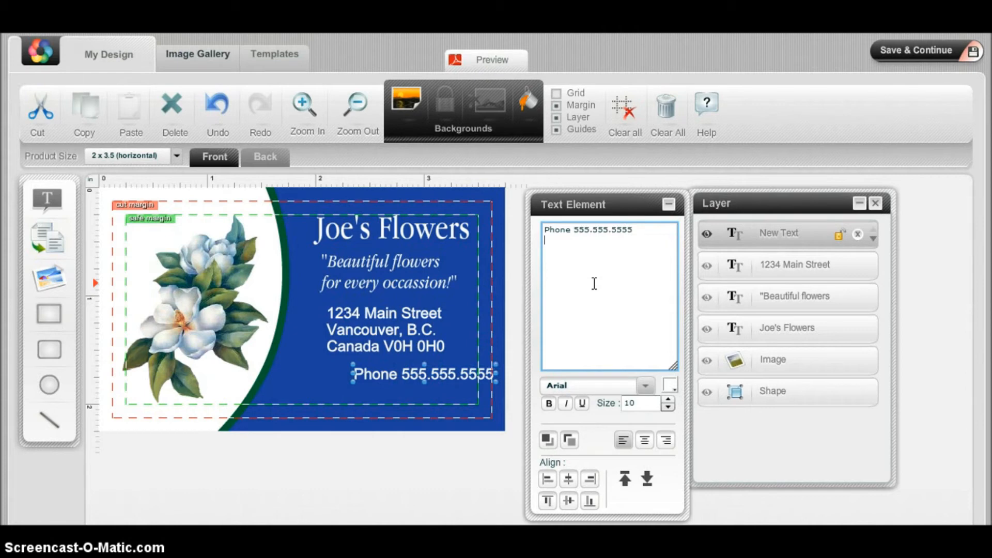
text(www.TheFlowerGuy.ca)
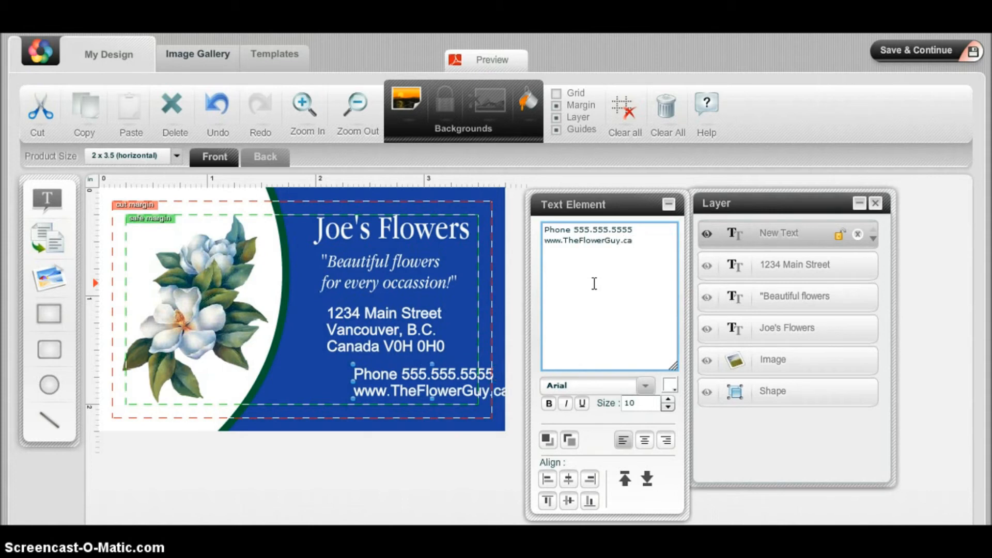
Center the phone and website lines and move the block under the address, inside the safe margin.
click(363, 376)
drag(364, 376, 321, 372)
click(445, 398)
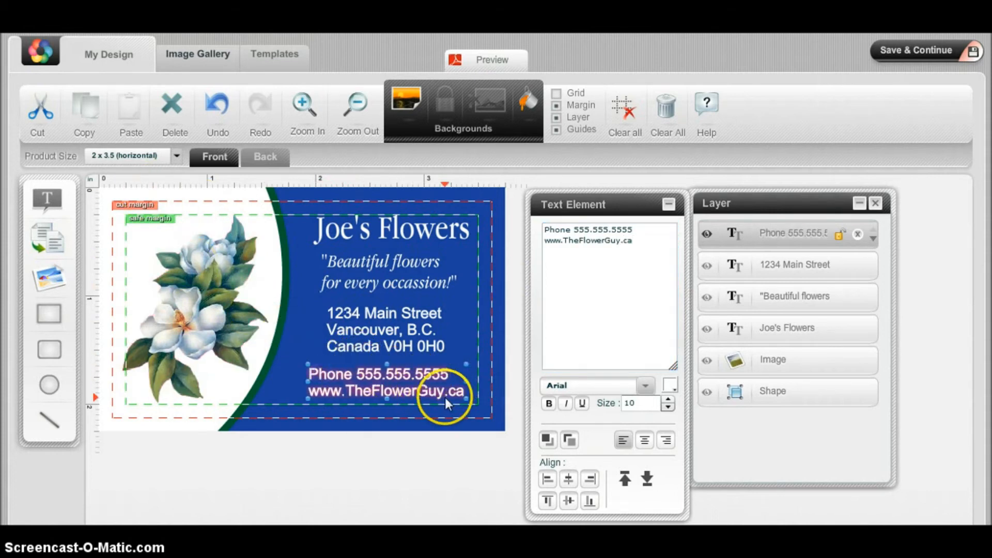
click(644, 439)
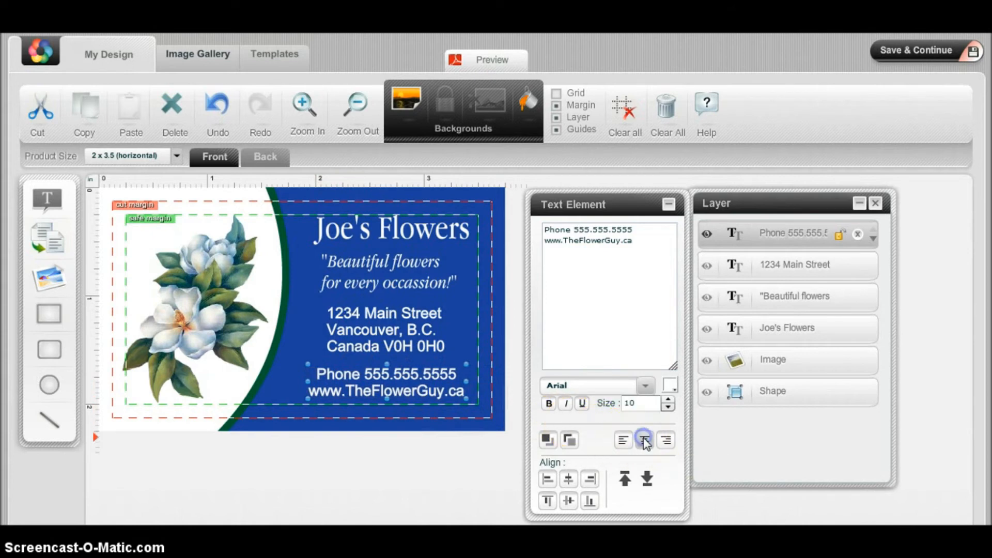
drag(404, 393, 404, 398)
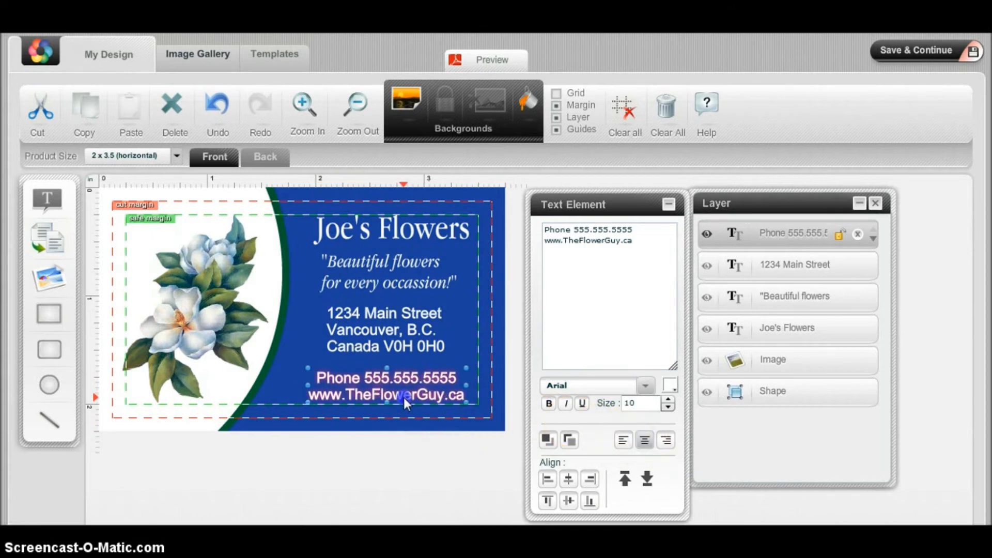
Place a vertical guide at about 2.7 in and center the heading, slogan, address and contact text on it.
drag(97, 367, 393, 283)
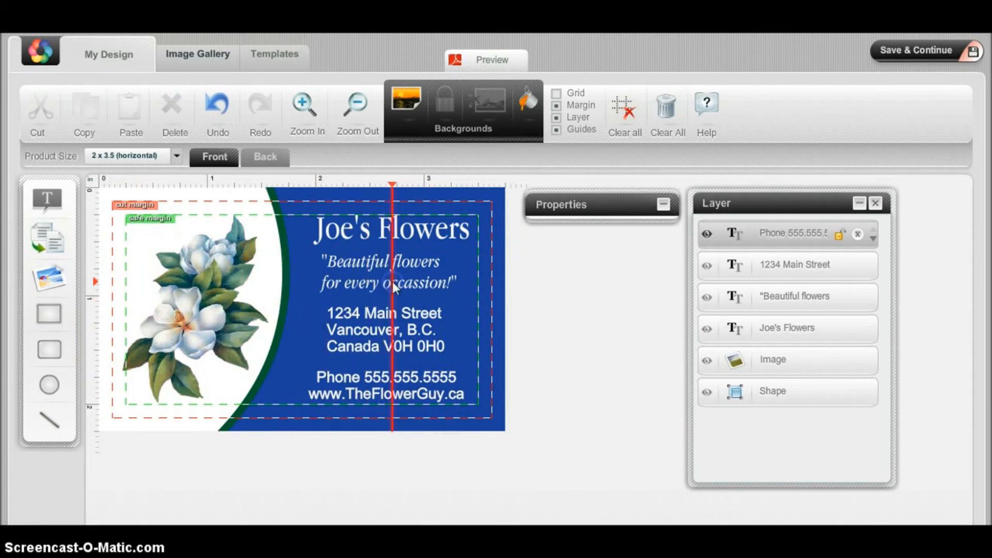
drag(410, 237, 407, 240)
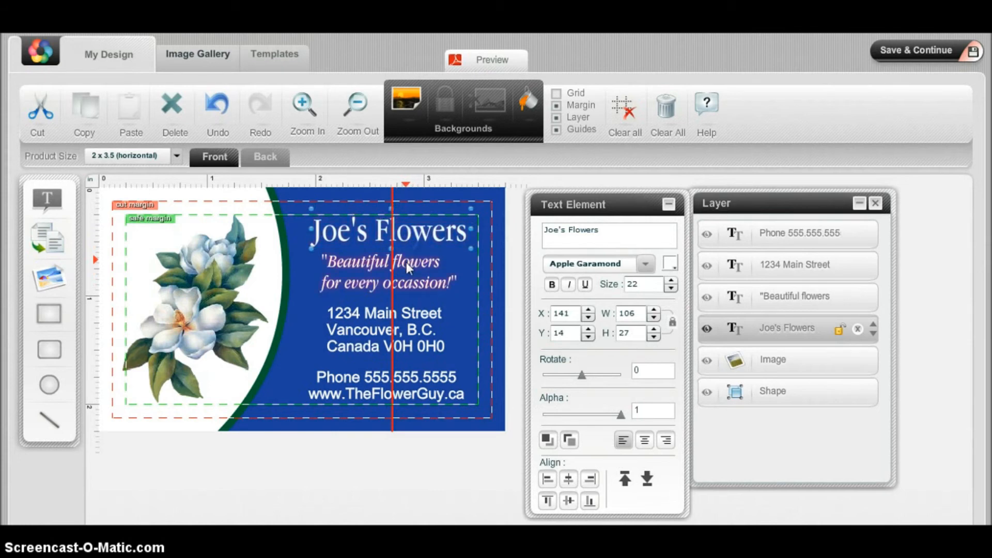
click(406, 262)
drag(406, 262, 409, 266)
drag(410, 313, 418, 312)
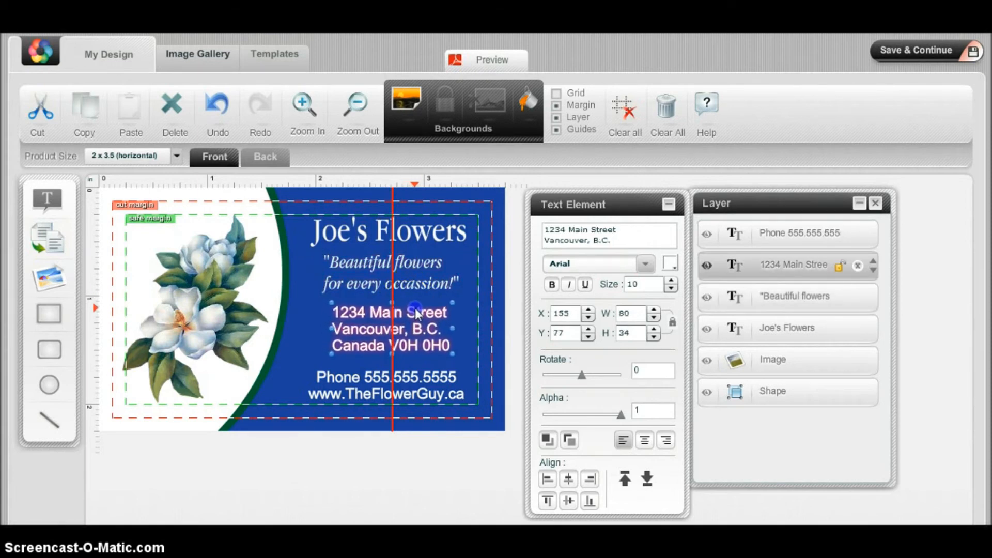
drag(413, 380, 414, 349)
click(410, 290)
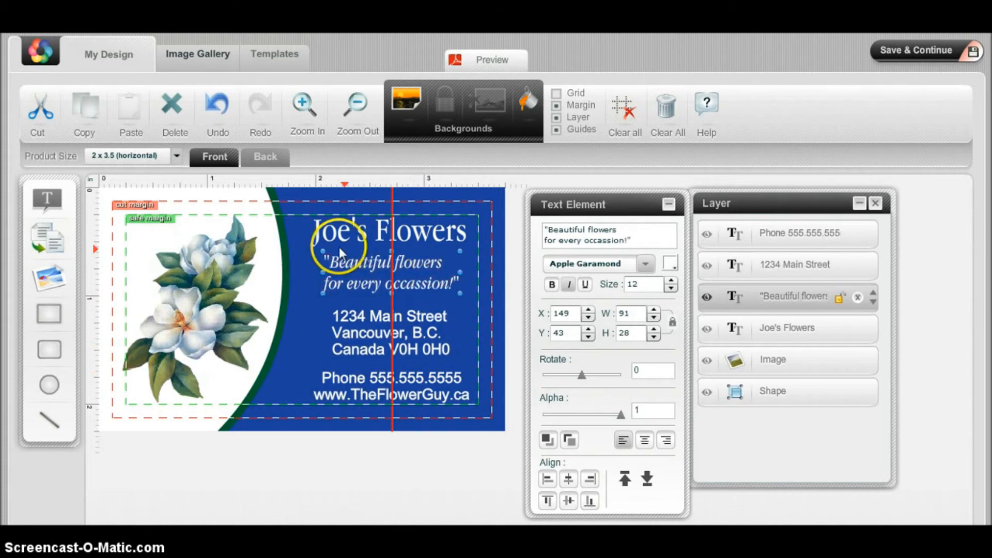
Fill the background of the card's back side with the same blue as the front.
click(266, 157)
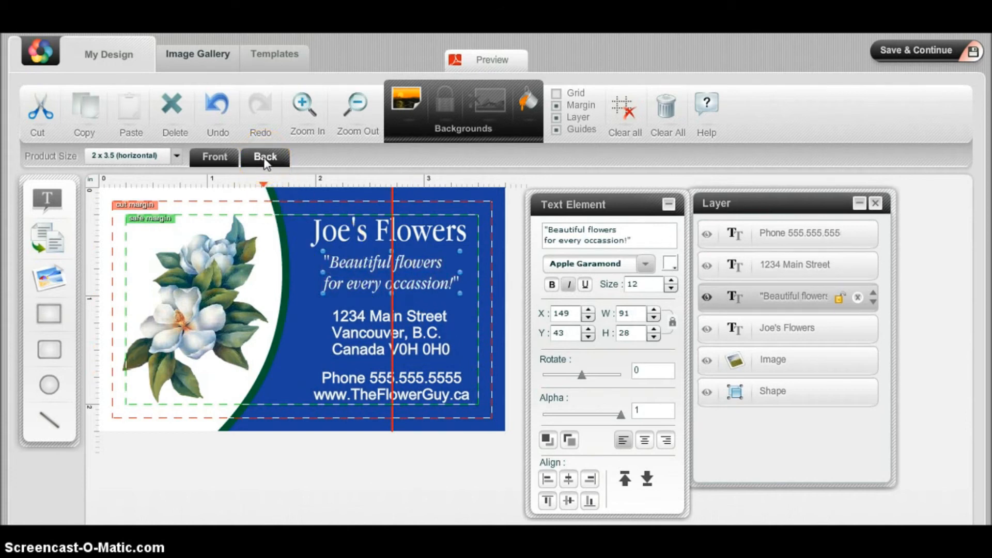
click(528, 98)
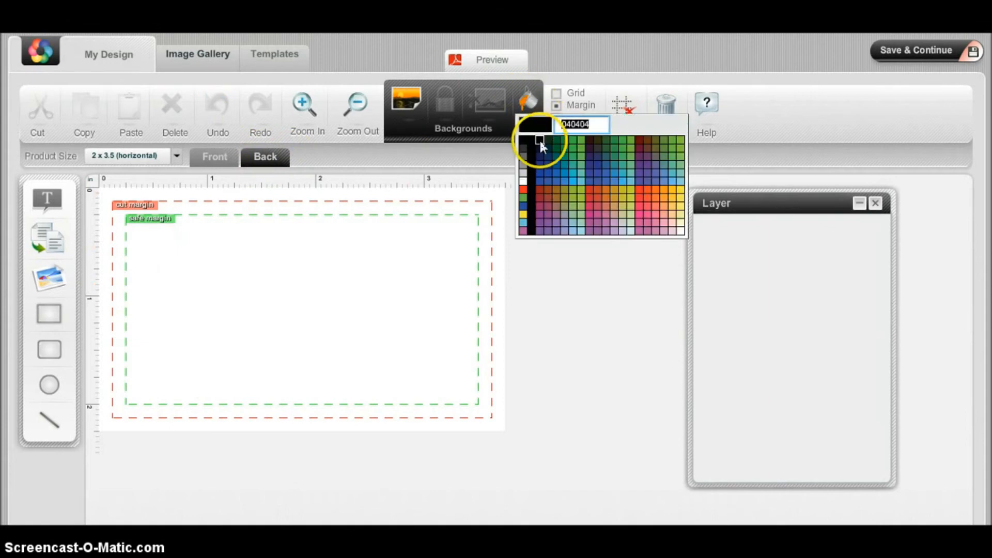
click(541, 170)
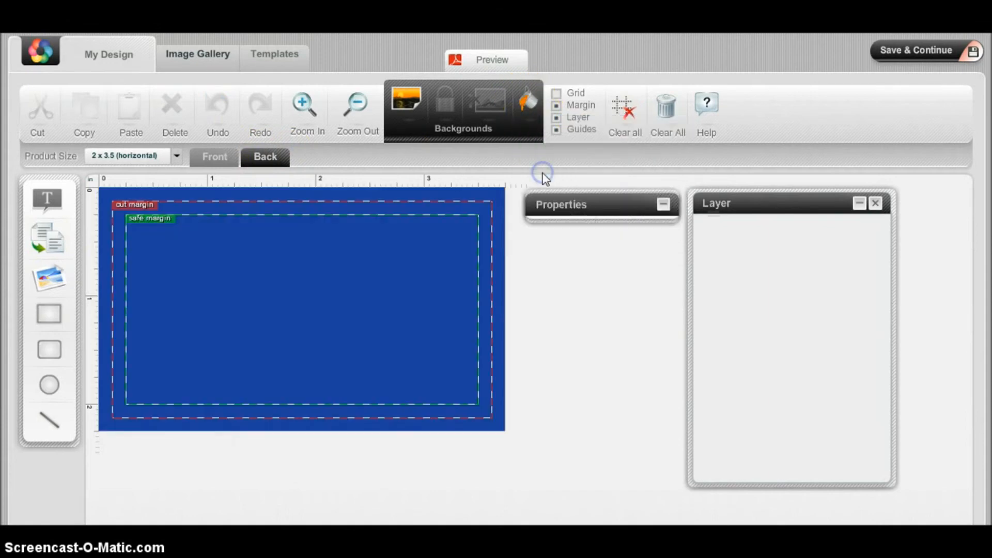
Copy the white curved shape with the green outline from the card's front side and paste it onto the back side.
click(216, 163)
click(283, 231)
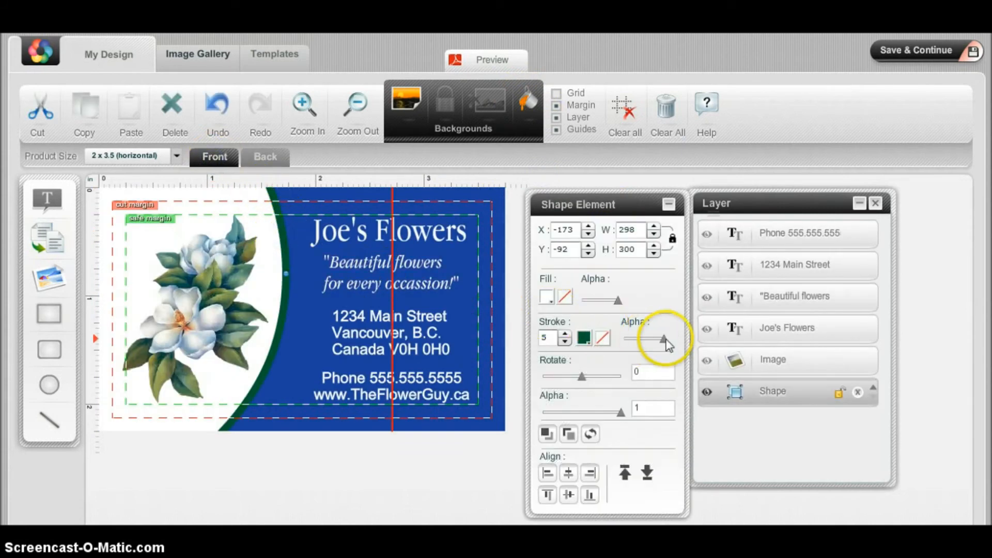
click(707, 392)
click(706, 392)
click(706, 393)
click(706, 393)
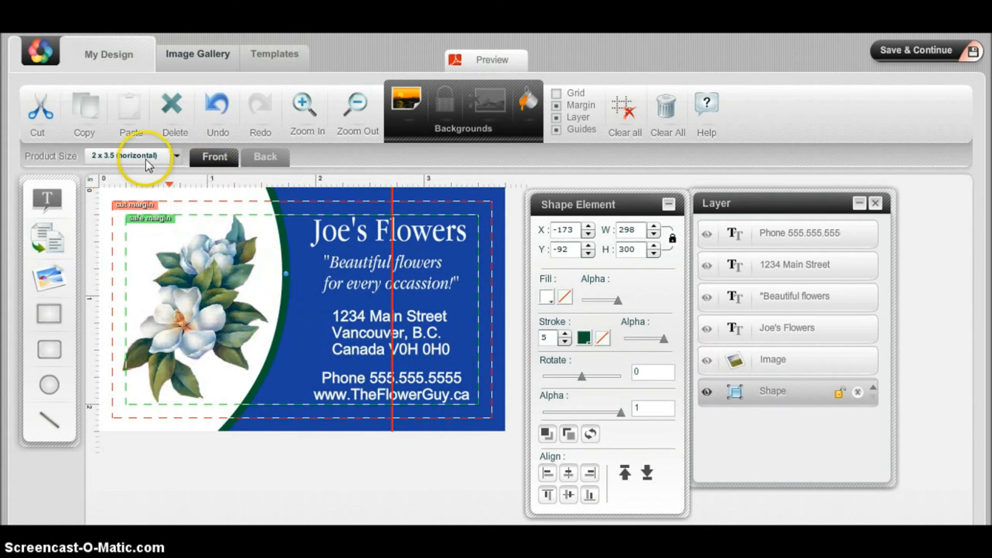
click(89, 115)
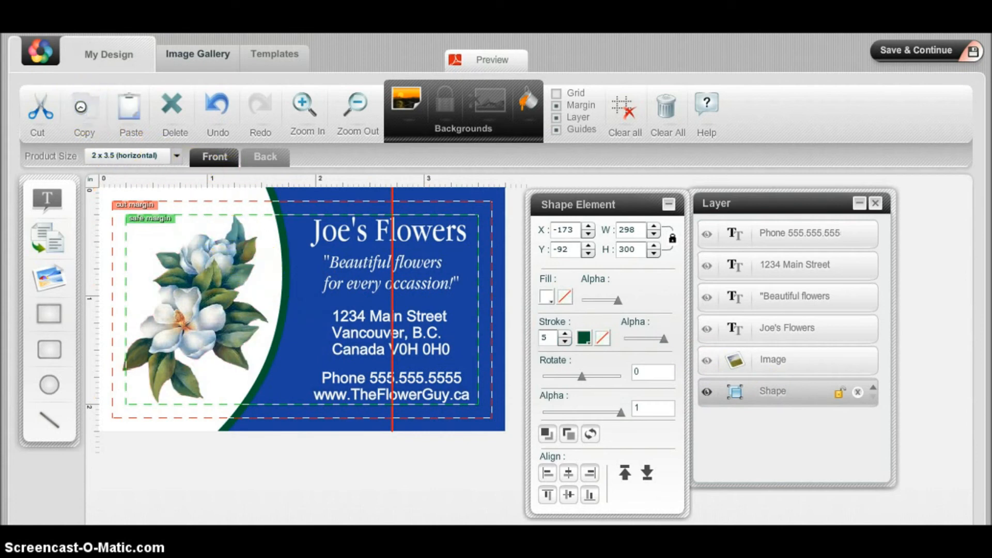
click(265, 156)
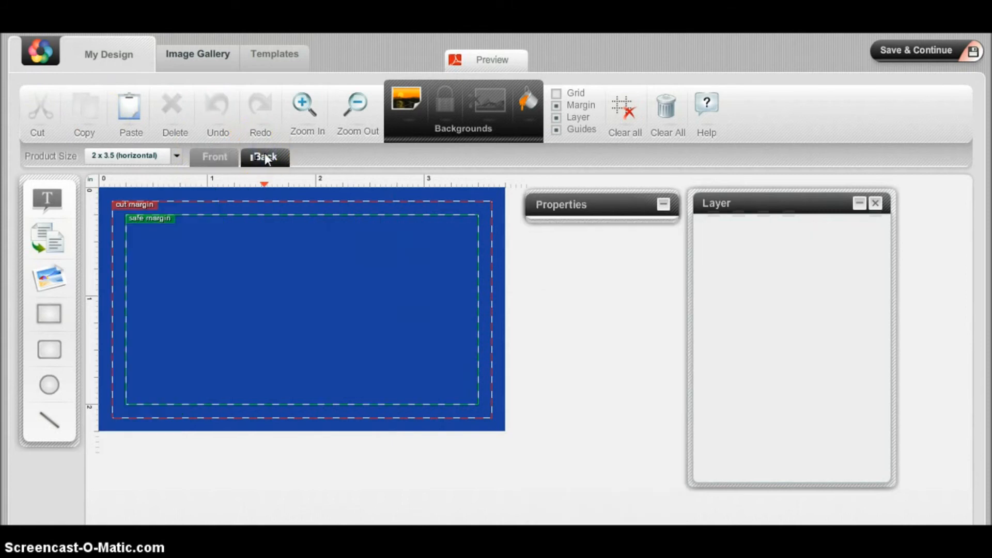
click(130, 108)
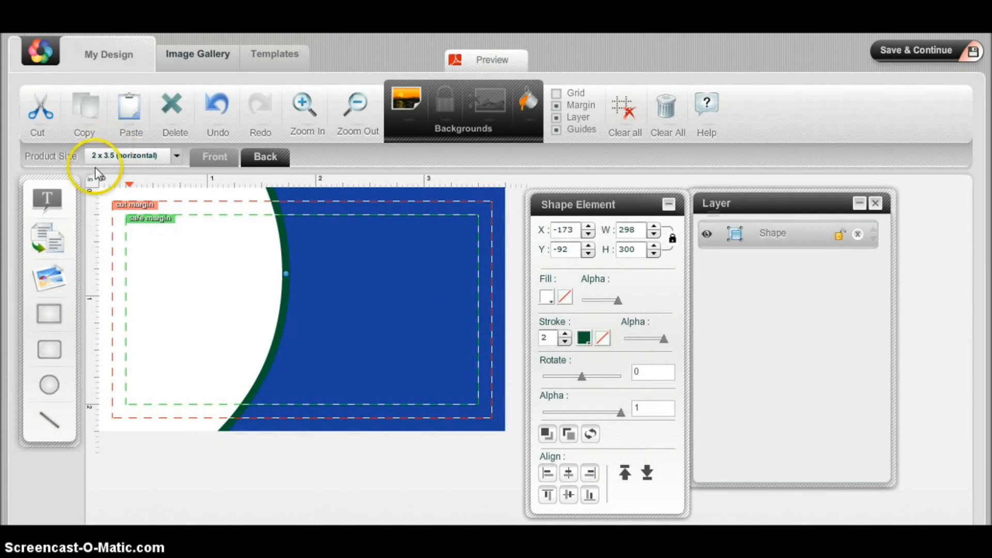
Insert the "Precision Printing Website" QR code from the image gallery onto the card's back side.
click(53, 273)
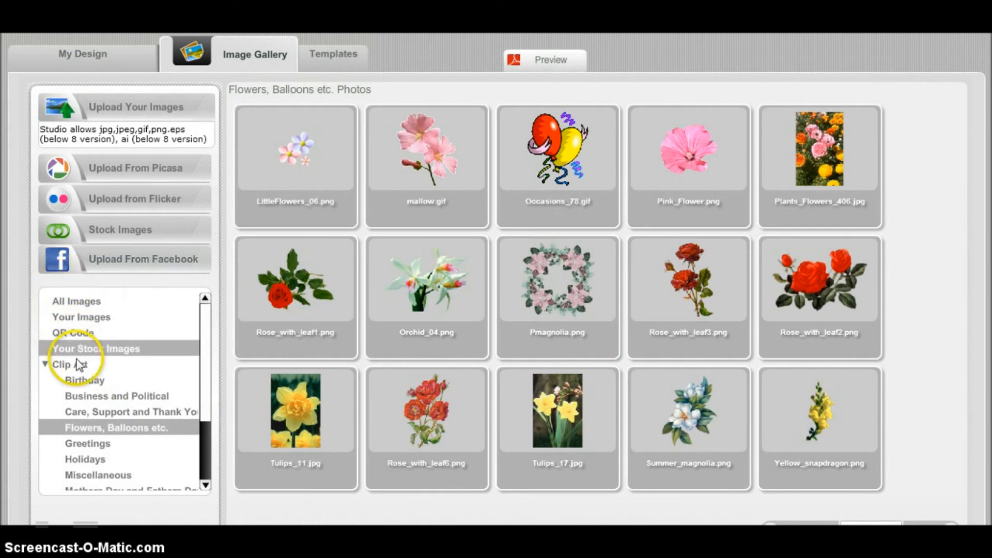
click(44, 364)
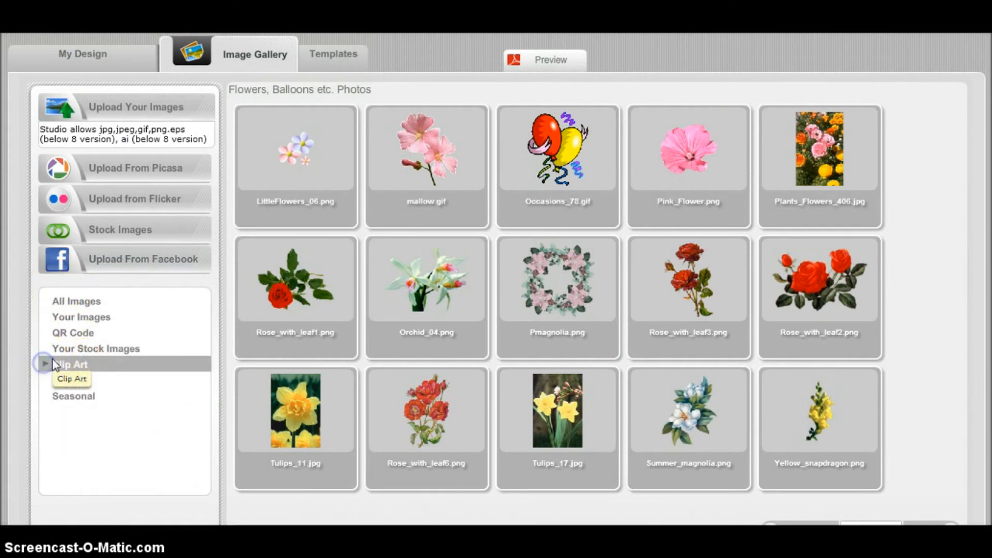
click(89, 333)
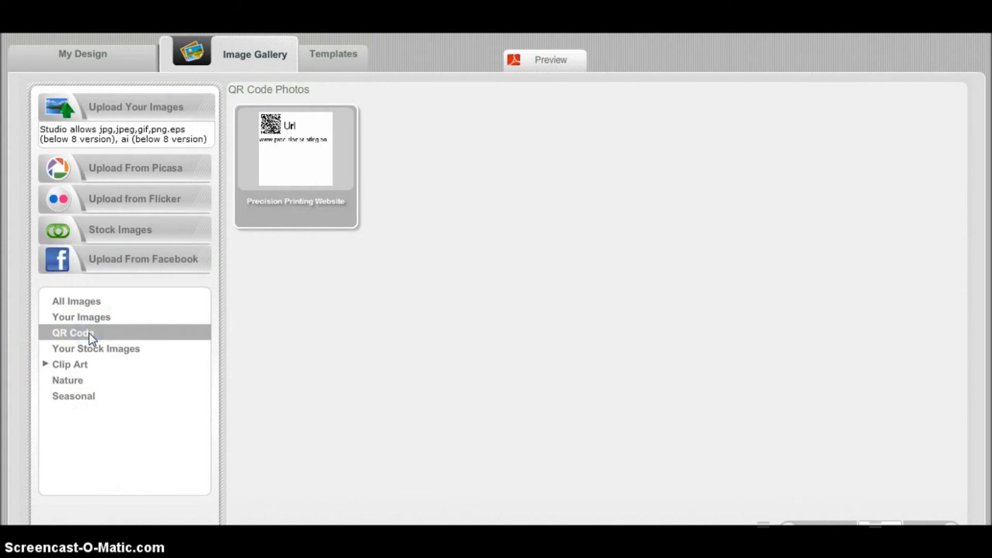
click(302, 134)
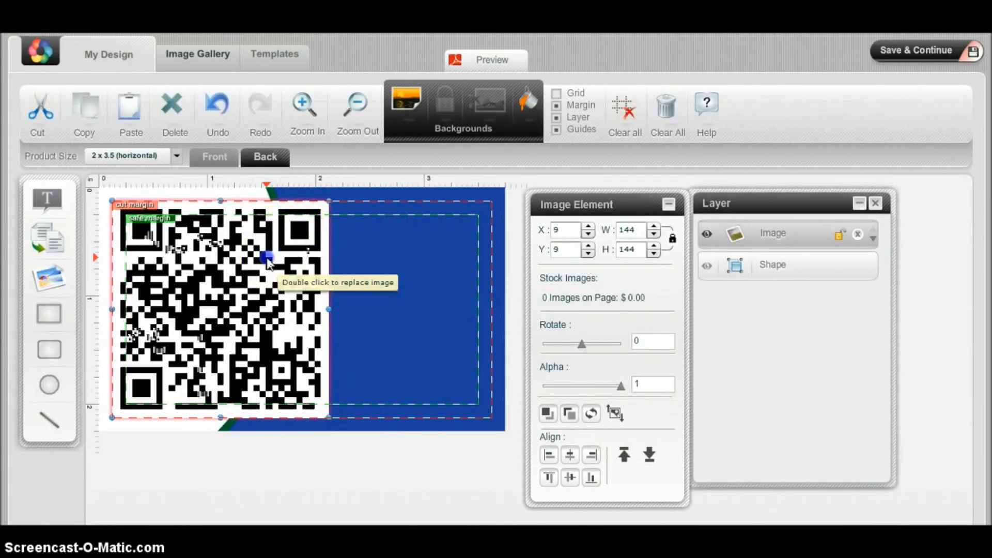
click(706, 233)
click(707, 235)
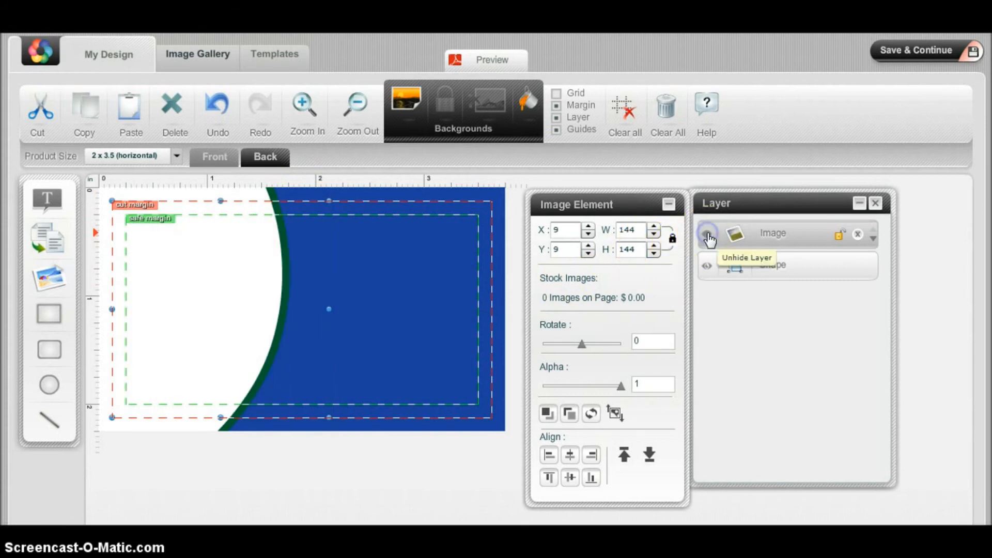
click(707, 235)
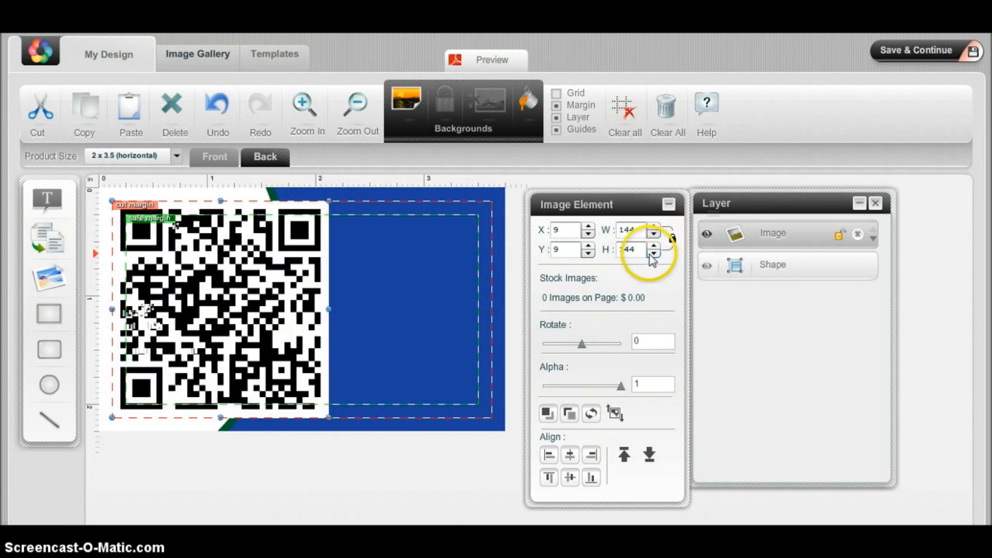
Shrink the QR code proportionally to a width and height of 66 and move it into the white area.
click(654, 234)
click(655, 234)
click(654, 234)
click(654, 234)
click(655, 234)
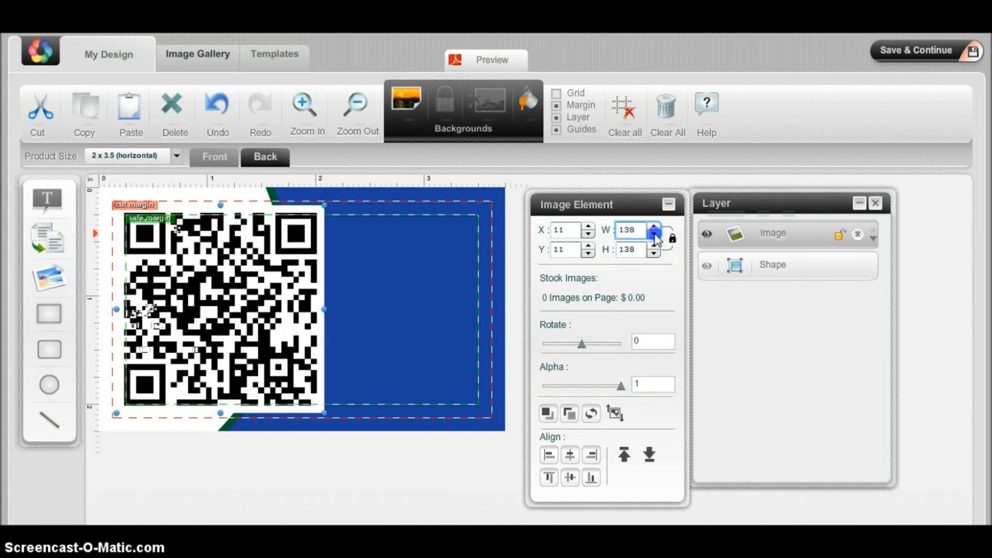
click(655, 234)
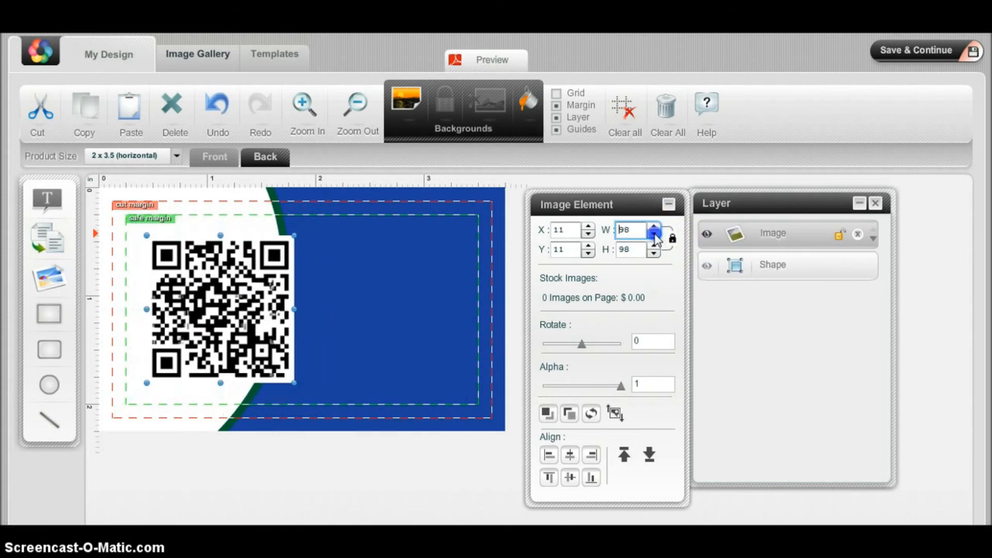
drag(220, 305, 195, 303)
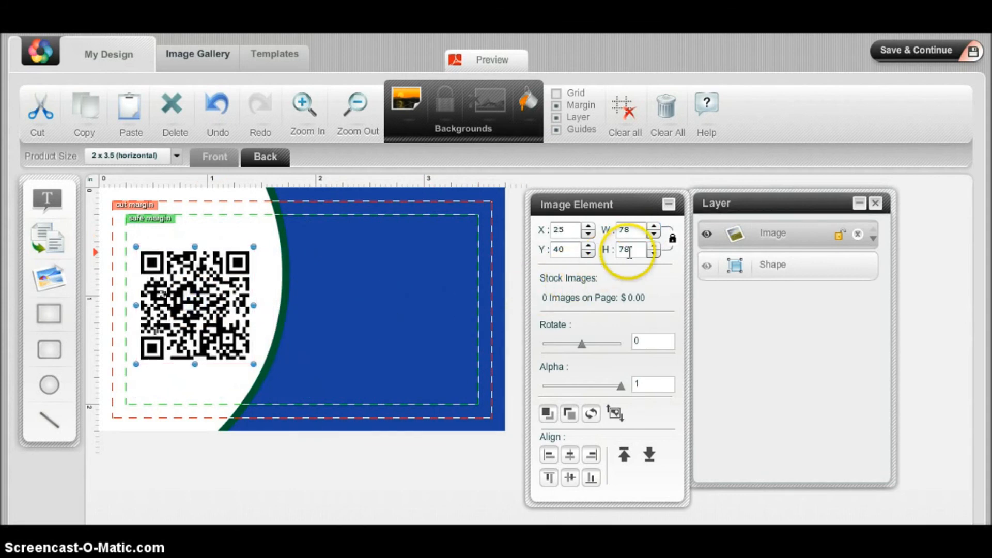
click(654, 253)
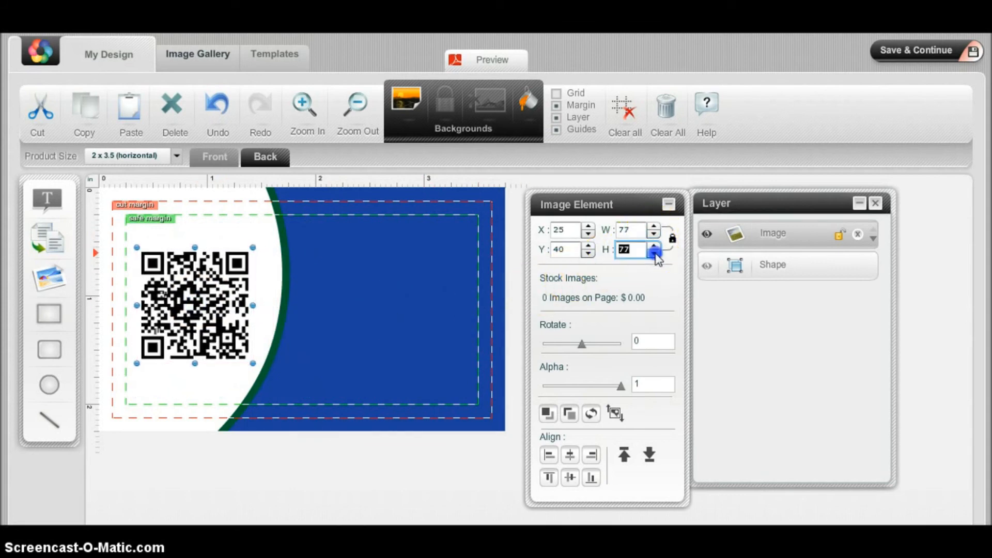
drag(654, 256, 654, 255)
Center the QR code vertically on the card and position it inside the white area at about X 32.
click(454, 316)
drag(245, 316, 366, 309)
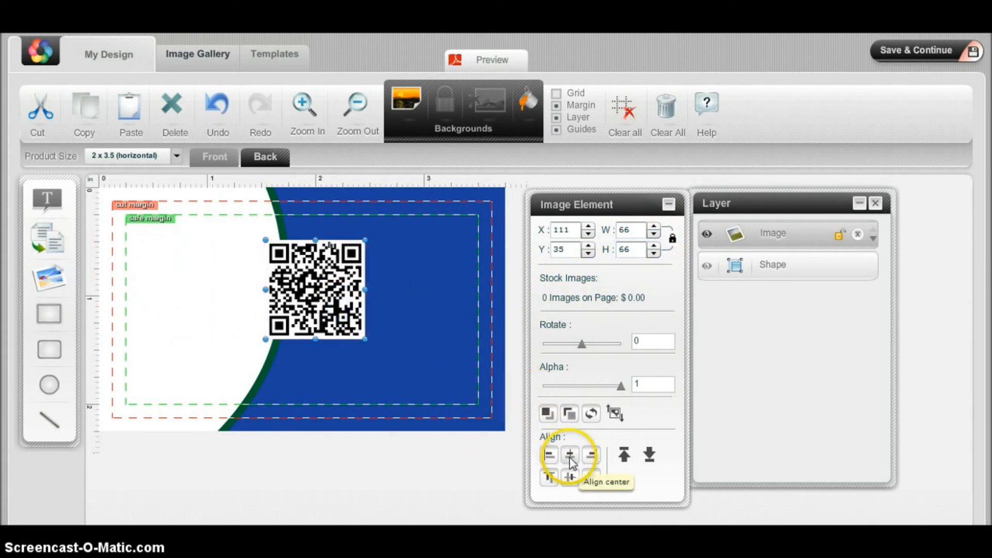
click(571, 477)
drag(343, 320, 218, 316)
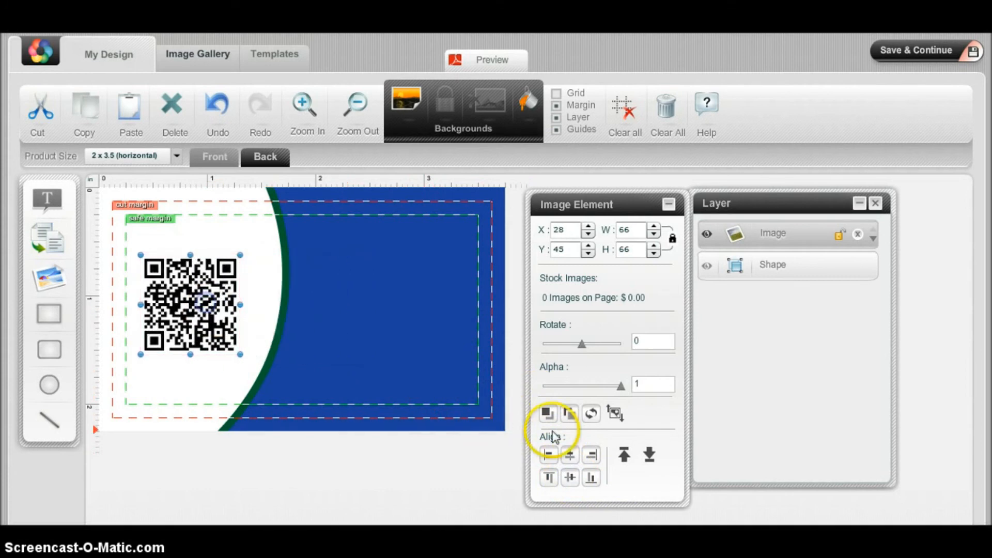
click(571, 477)
drag(192, 306, 198, 303)
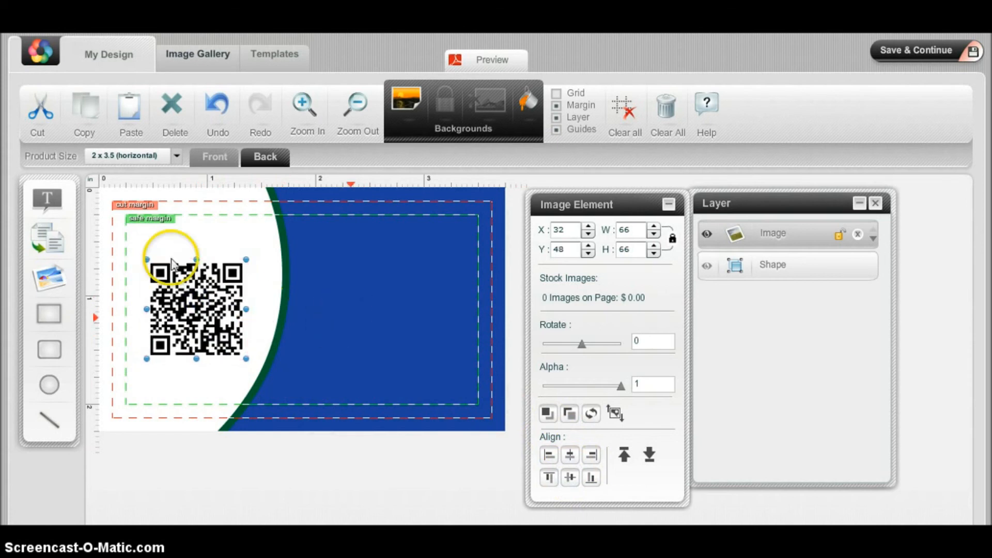
Add a text element on the back's blue area with font size 10 and white color (FEFFFF).
click(47, 201)
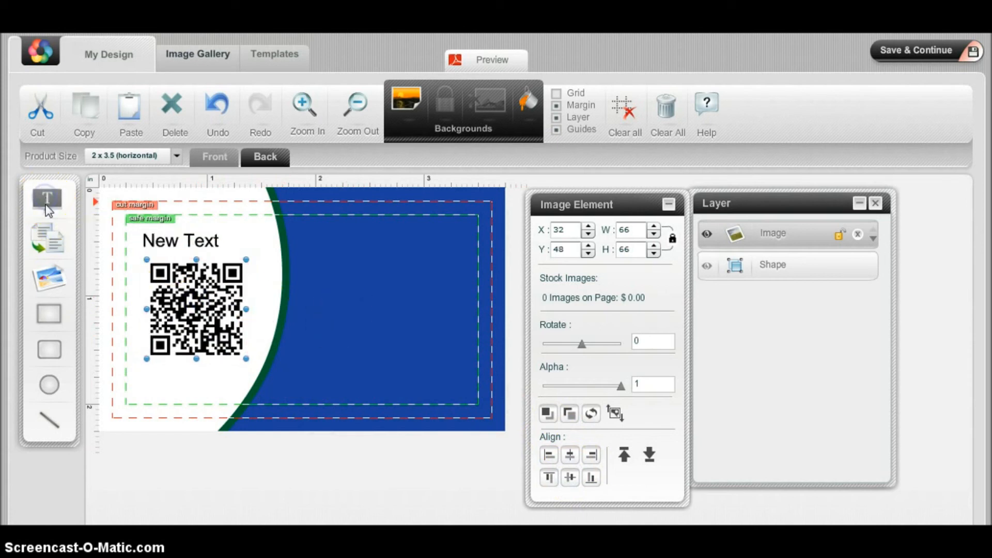
drag(189, 243, 385, 309)
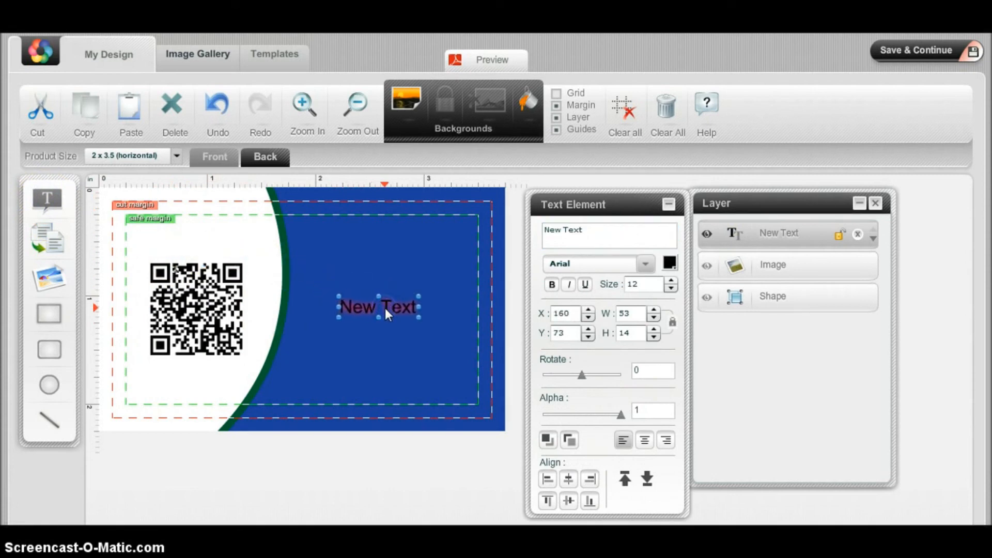
click(671, 288)
click(671, 288)
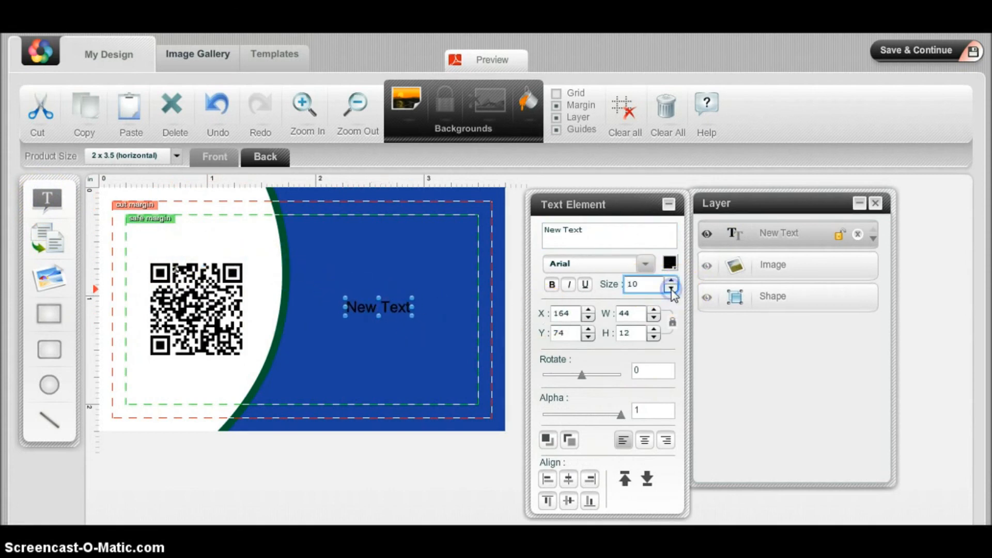
click(671, 263)
click(675, 341)
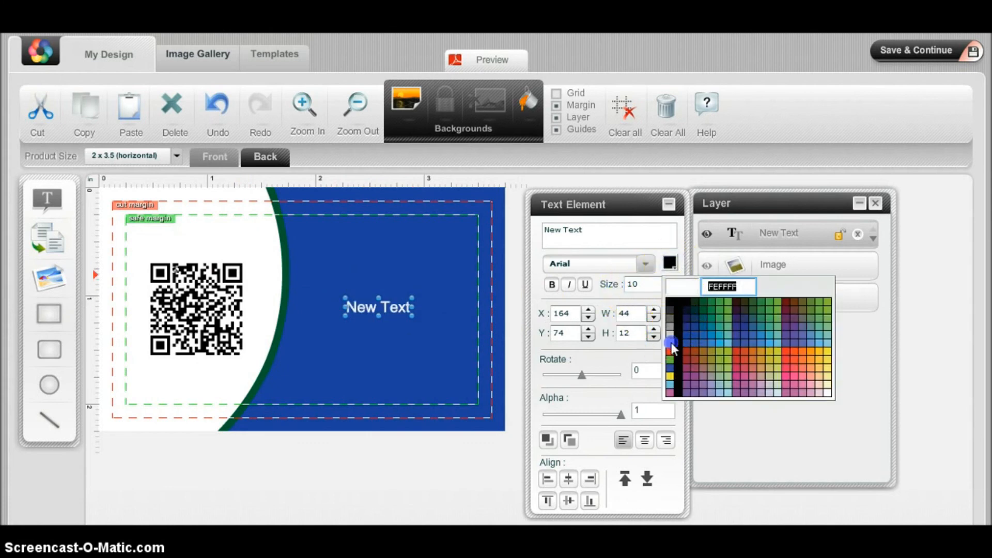
drag(594, 231, 534, 236)
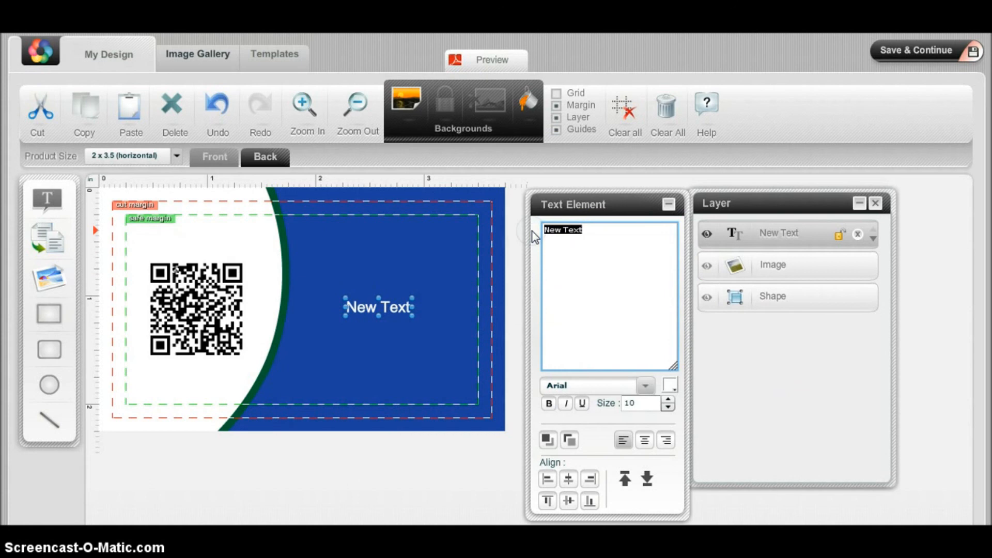
key(BackSpace)
text(Phone 555)
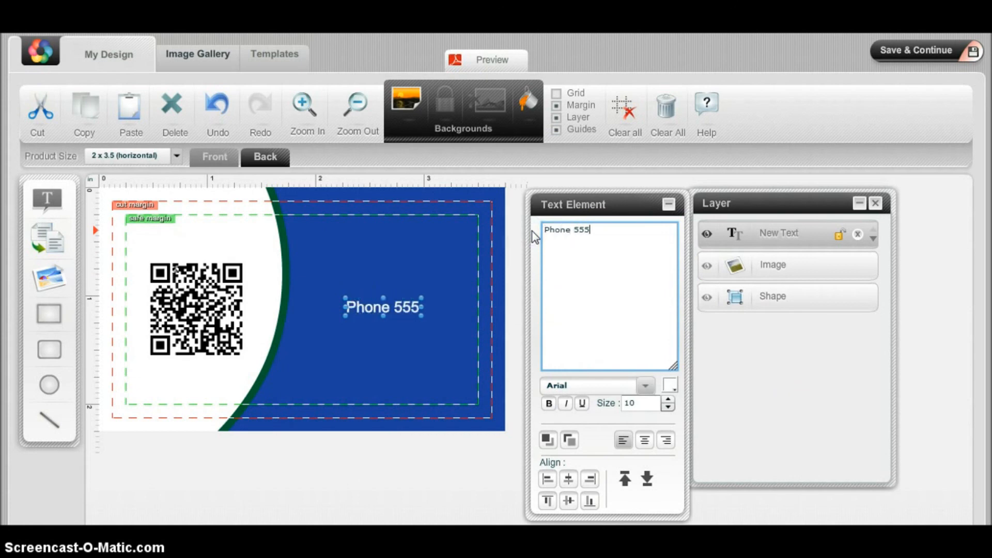
text(.555.5555)
key(Return)
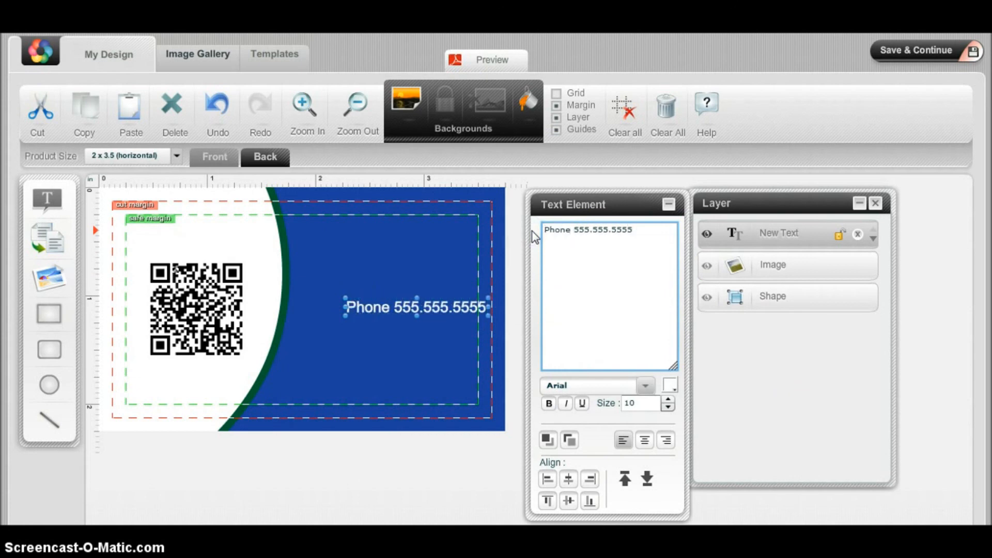
text(www.The)
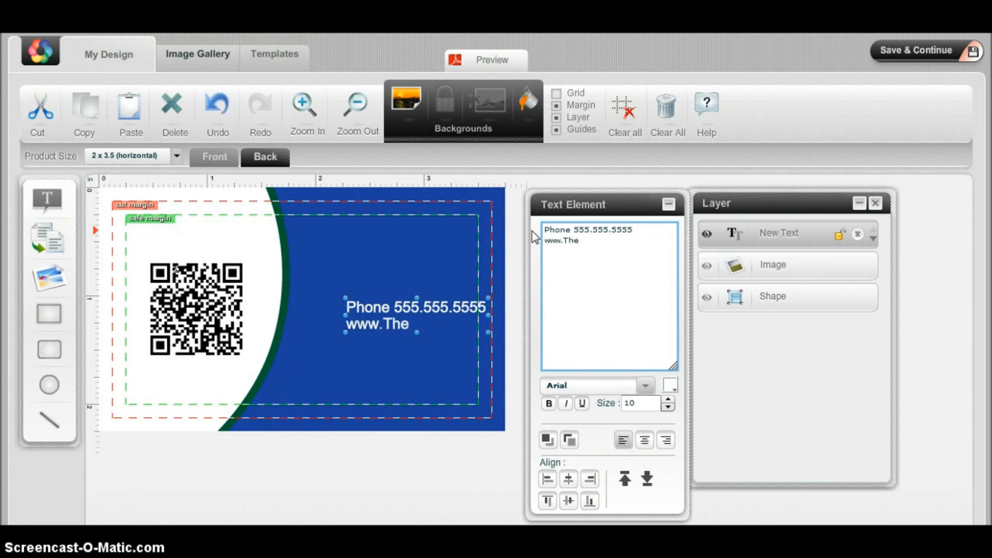
text(Flower)
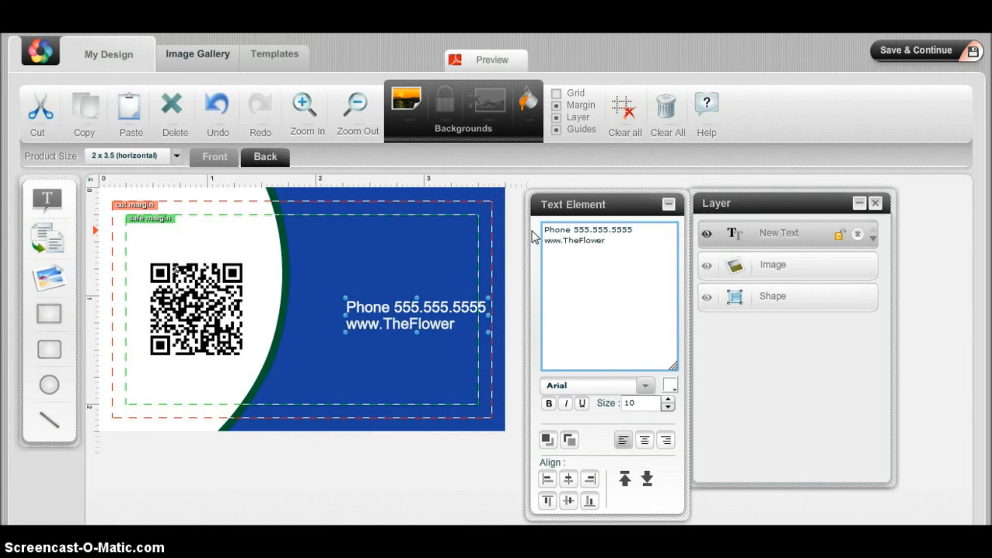
text(Guy.ca)
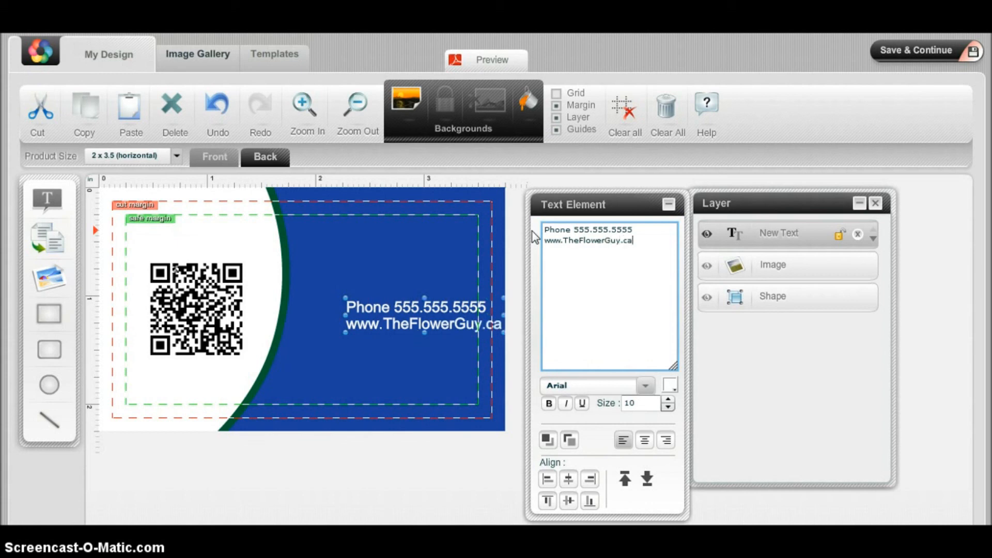
Center the two text lines, align the block vertically in the blue area inside the safe margin, and nudge the QR code slightly.
drag(409, 305, 368, 321)
click(644, 441)
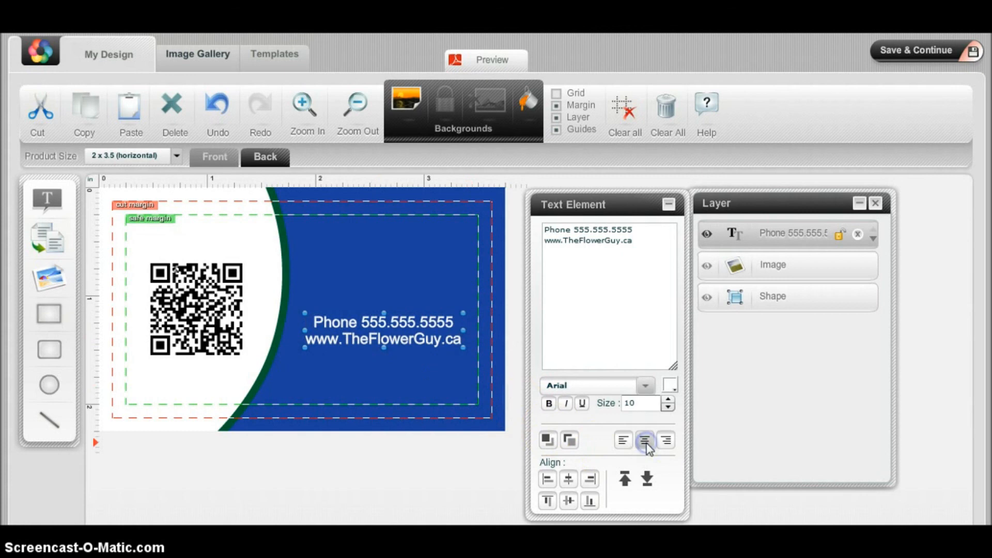
click(570, 501)
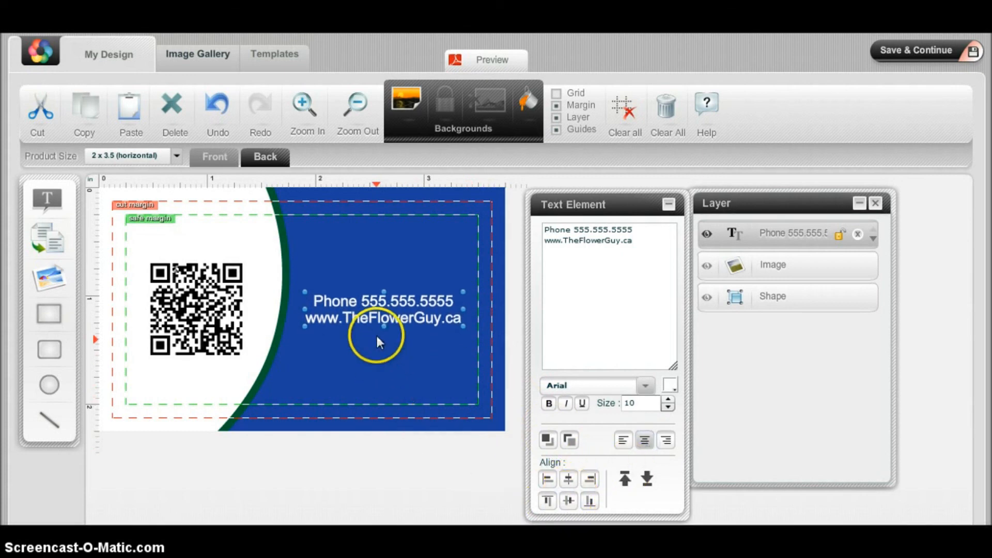
drag(378, 319, 383, 318)
click(569, 500)
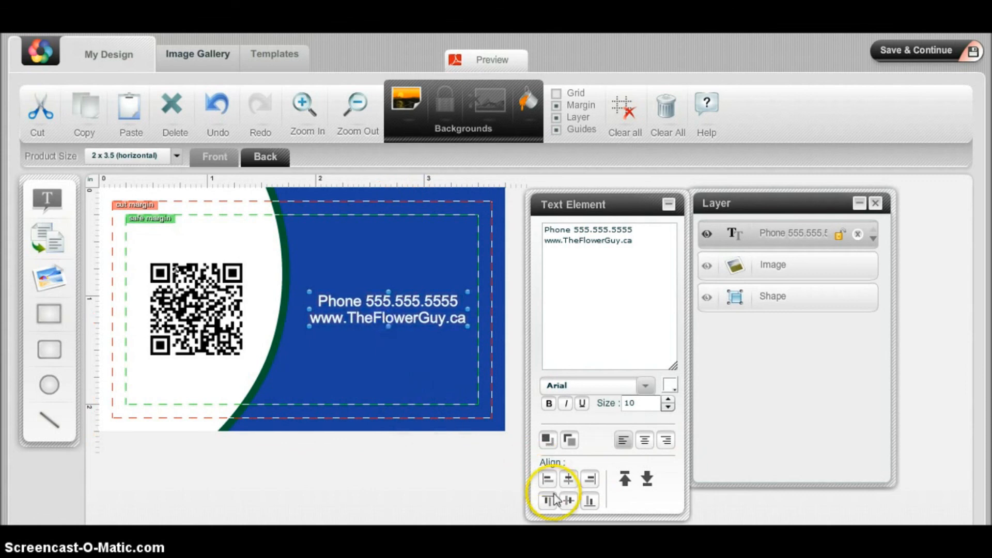
click(209, 315)
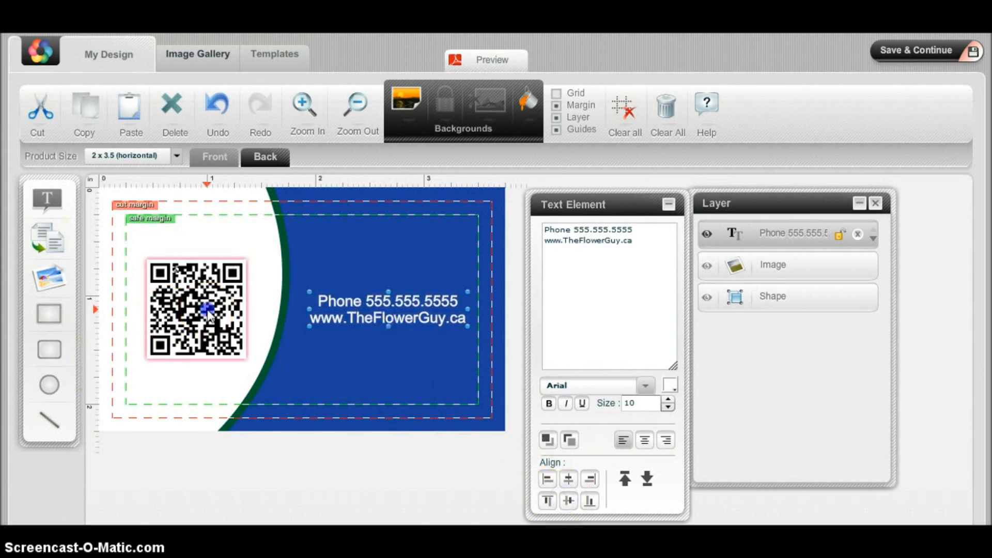
drag(209, 311, 205, 314)
Return to the card's front side and submit the design for saving under the name "Business Card v4".
click(228, 160)
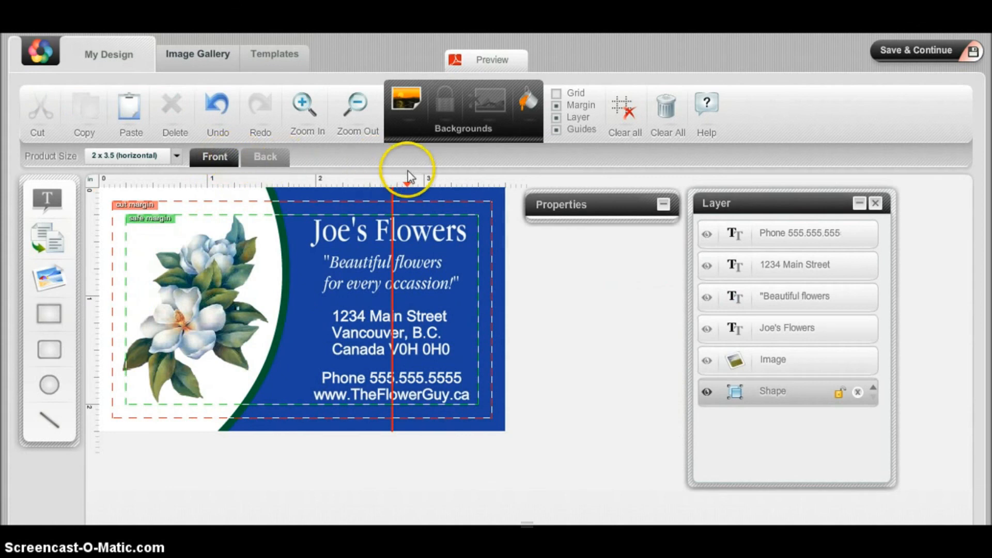
click(910, 52)
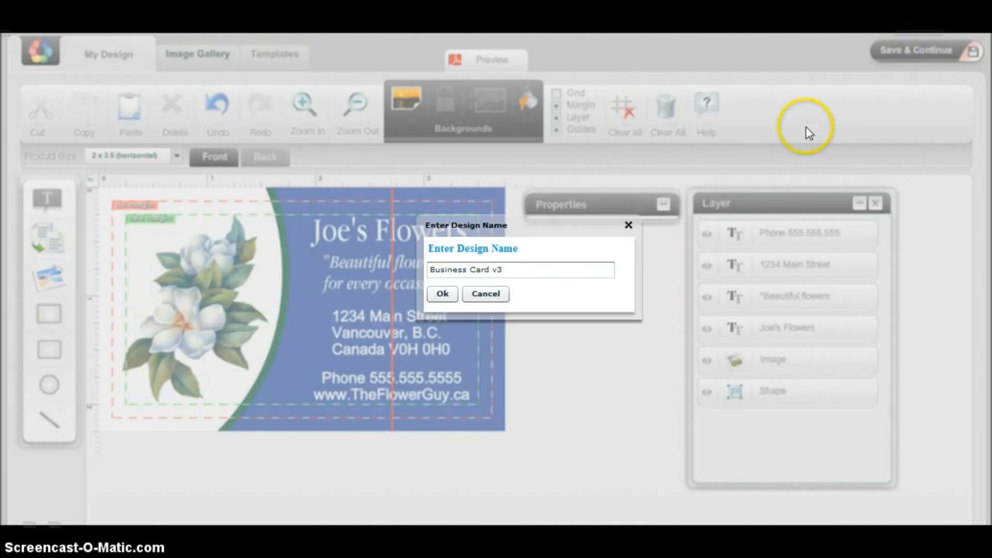
double_click(500, 270)
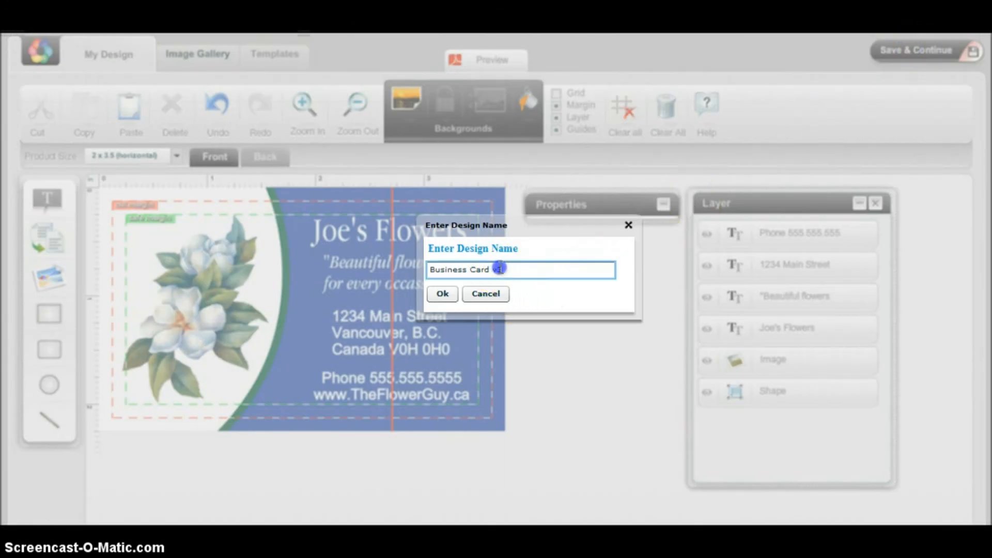
text(v4)
click(444, 294)
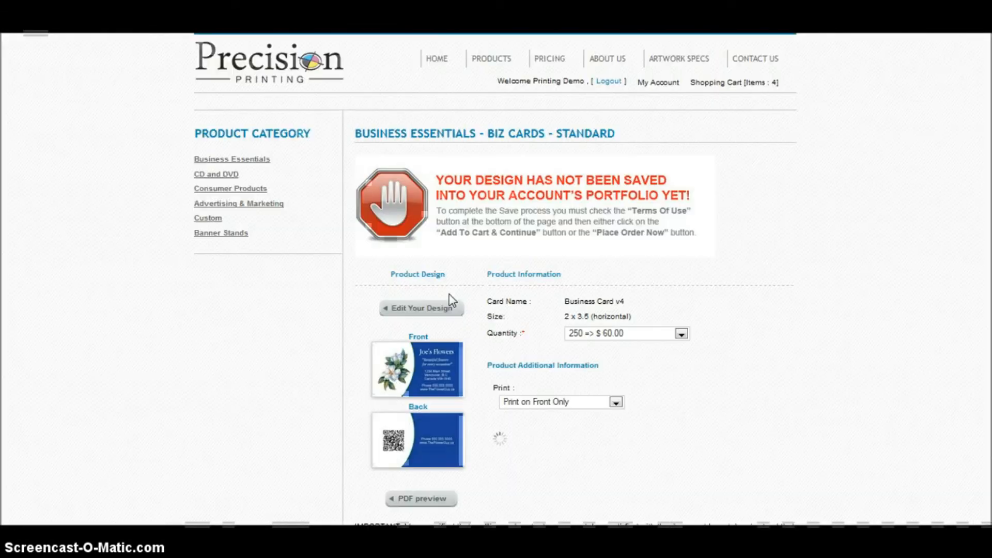
Agree to the Terms of Use and save the business card design to the account without checking out.
scroll(968, 228, down, 3)
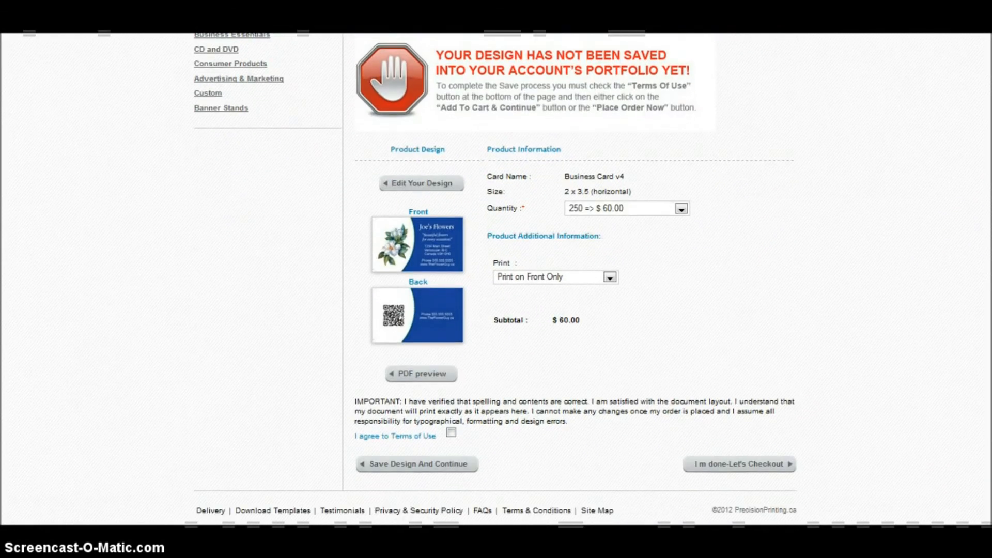
click(451, 432)
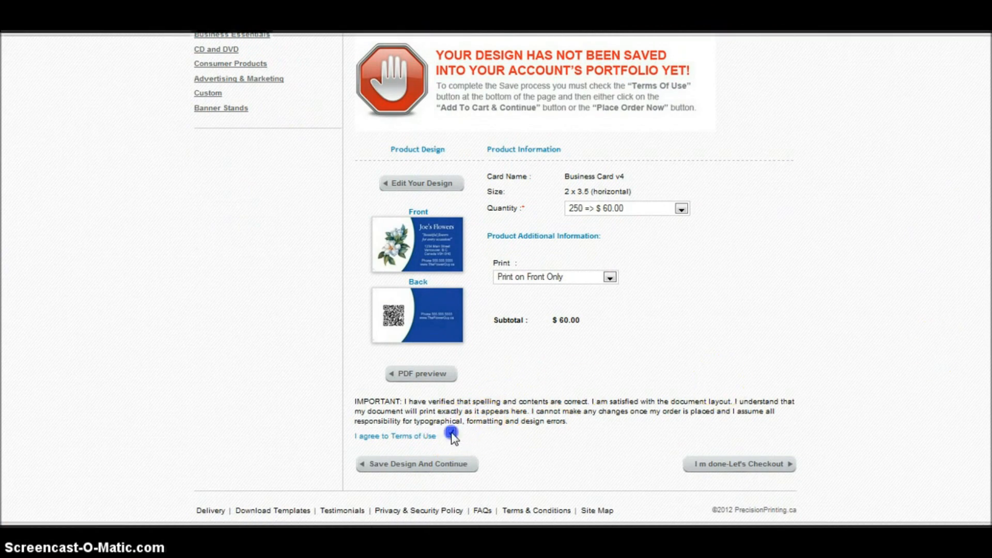
click(449, 465)
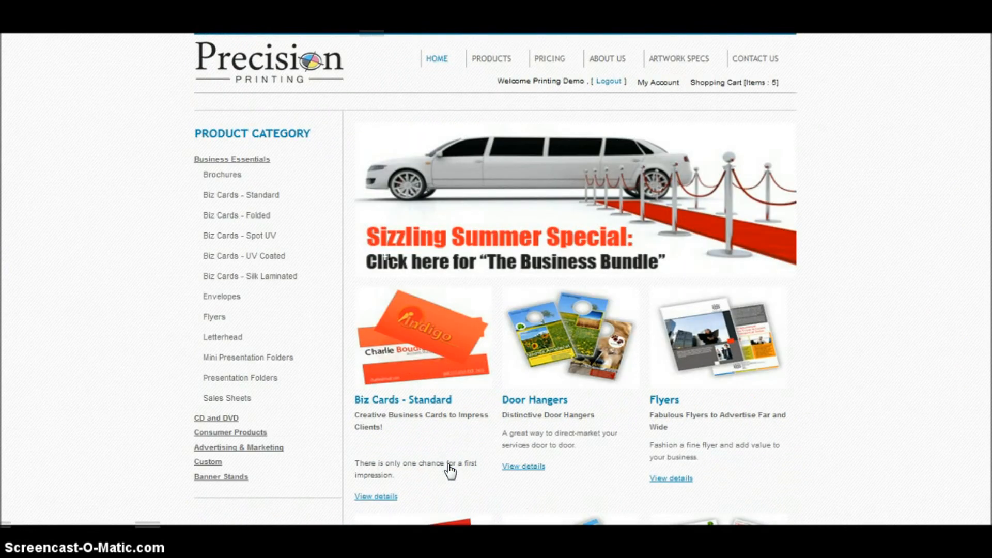
Open the account's portfolio of saved designs to check the Business Card v4 entry.
click(665, 88)
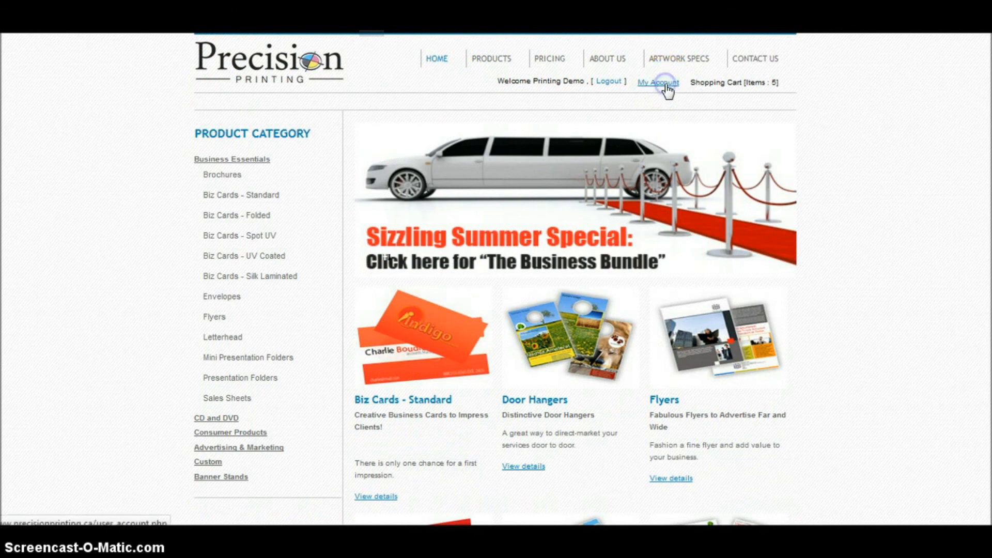
click(687, 221)
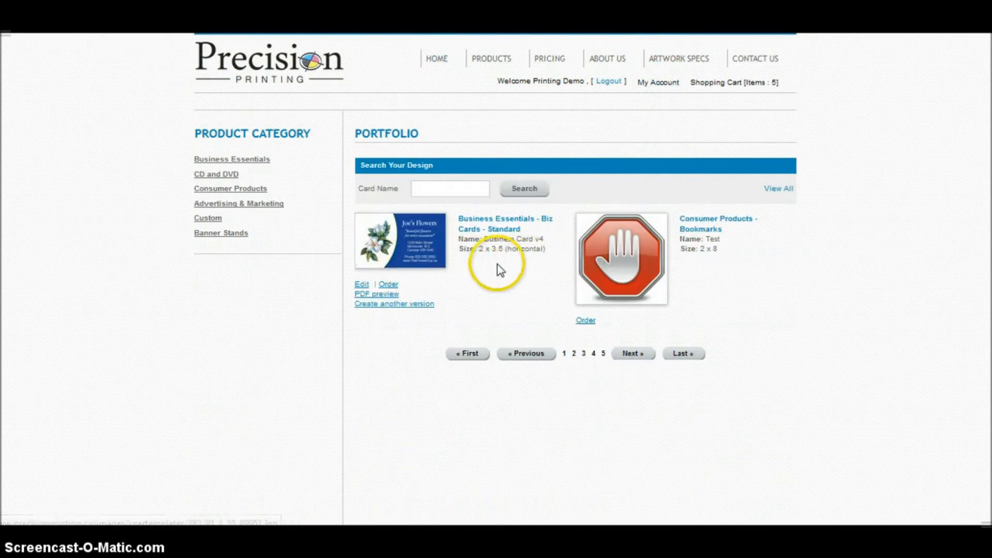